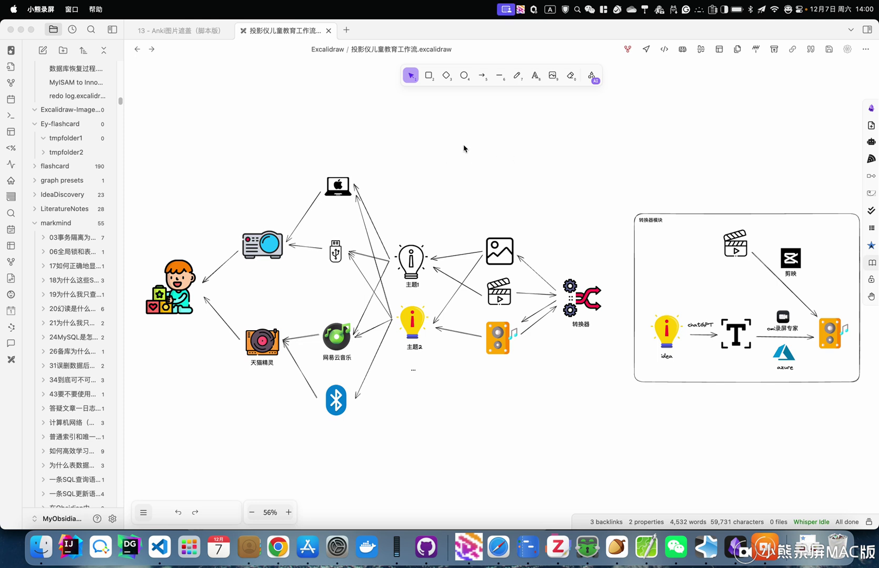
Step: Switch from the Obsidian workflow drawing to Chrome's AnkiWeb Image Occlusion Enhanced page
left_click(526, 148)
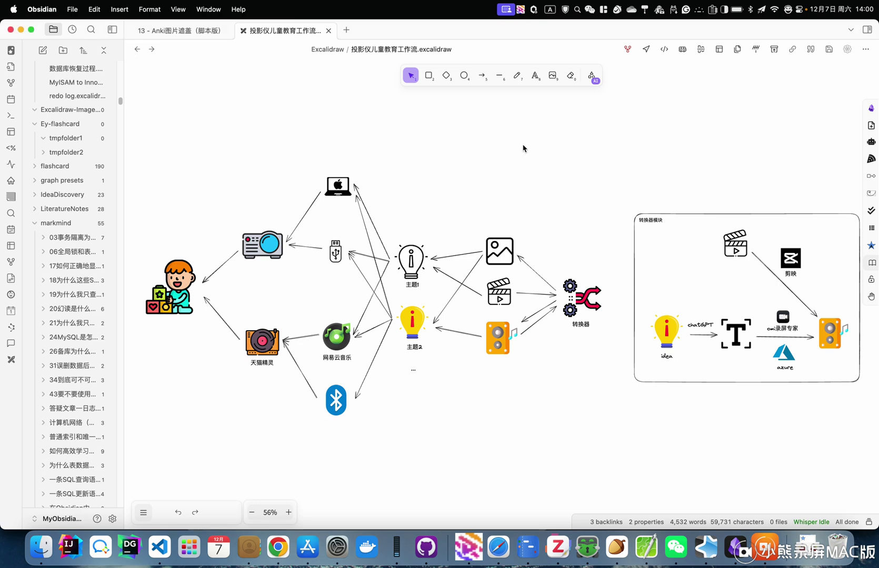
key("super+Tab")
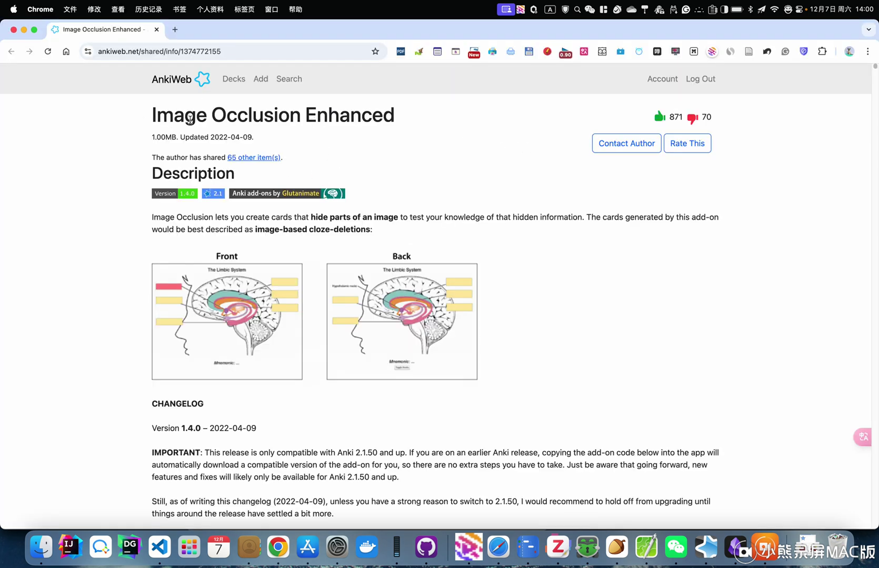
Step: Highlight the Image Occlusion Enhanced title, then return to the Obsidian workflow drawing via the Dock
left_click_drag(176, 118, 379, 121)
left_click(438, 123)
left_click(740, 548)
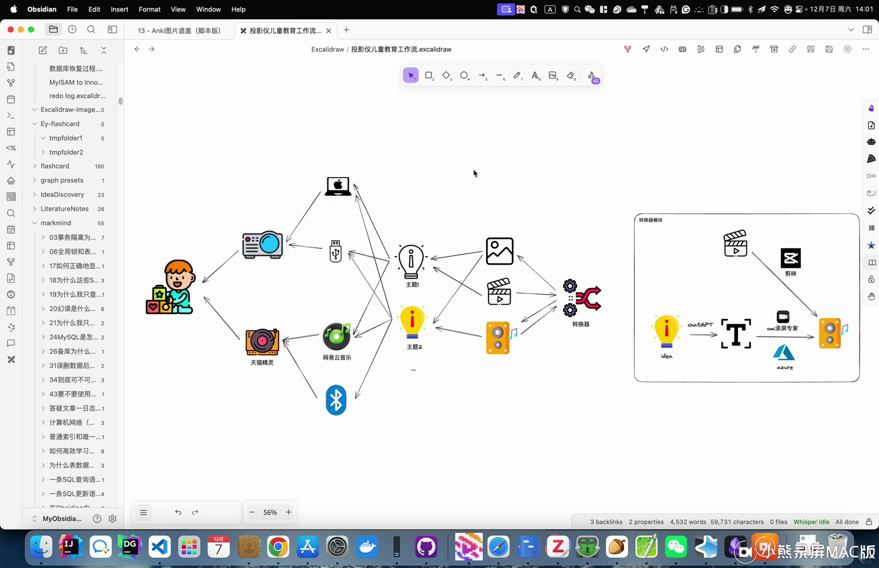
Step: Start a new Excalidraw drawing from the 30 Excalidraw 创建模板 template
left_click(506, 245)
left_click(561, 358)
left_click(11, 359)
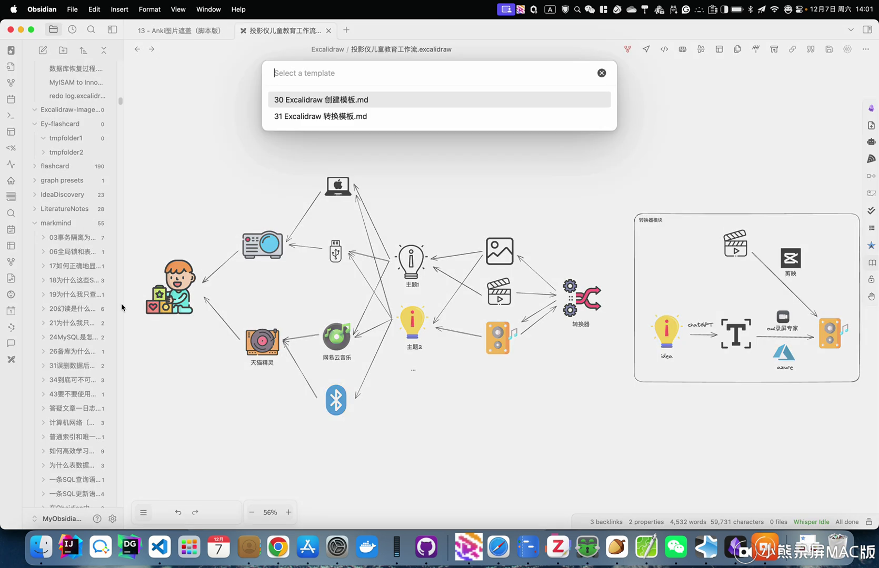
left_click(346, 102)
Step: Insert the 投影仪儿童教育工作流 drawing from the vault into the canvas as an image
right_click(377, 233)
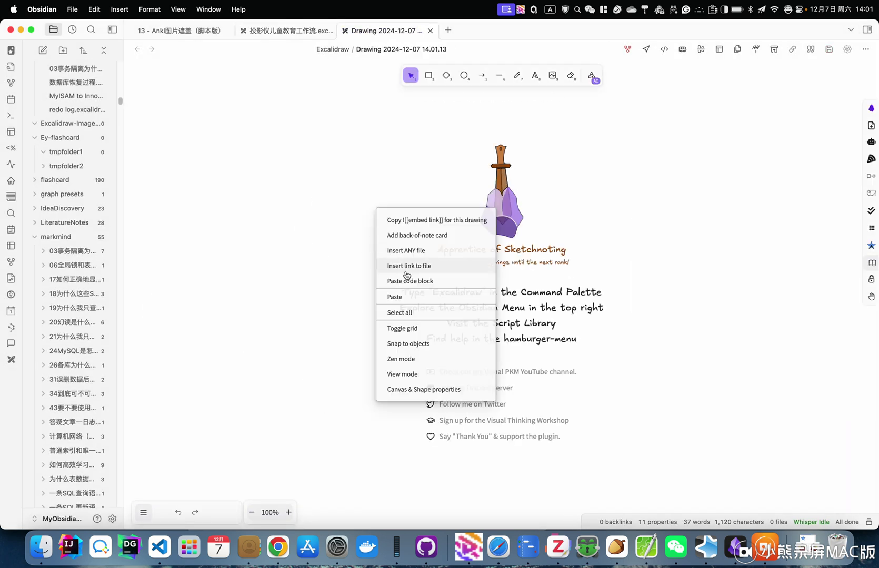
left_click(432, 254)
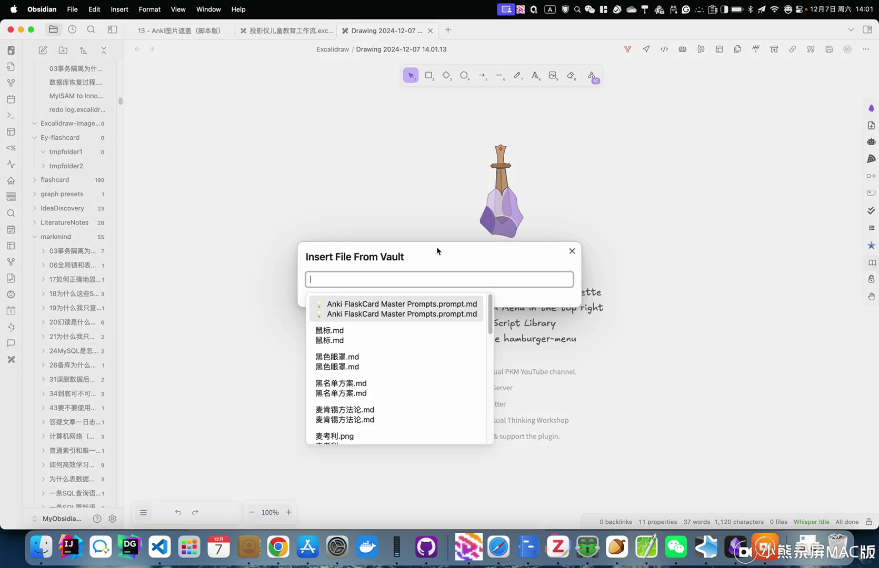
type("t")
key("BackSpace")
type("t")
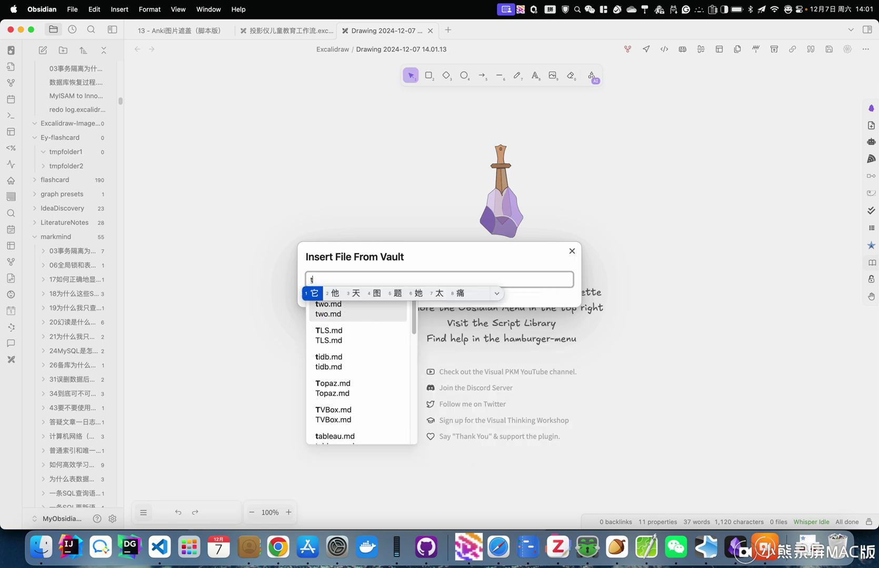
type("ou")
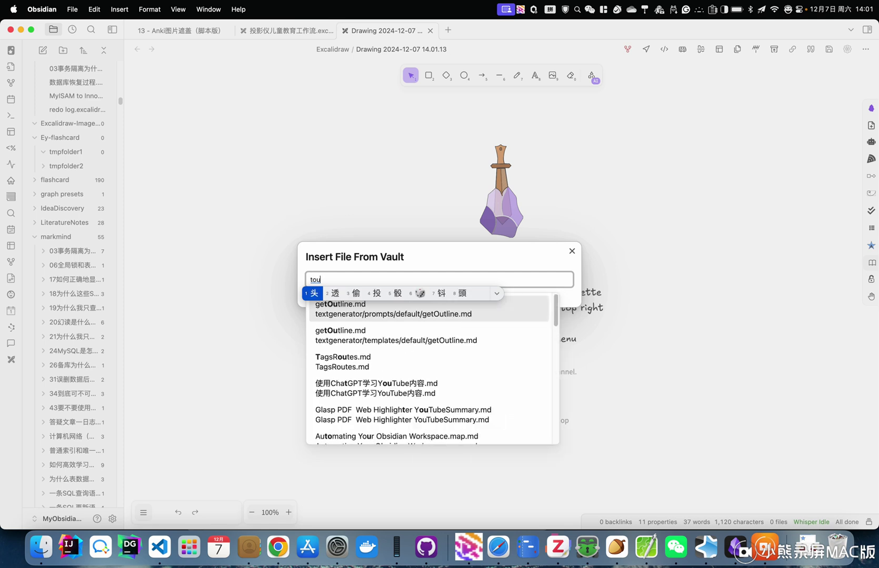
type("yingyi")
key("space")
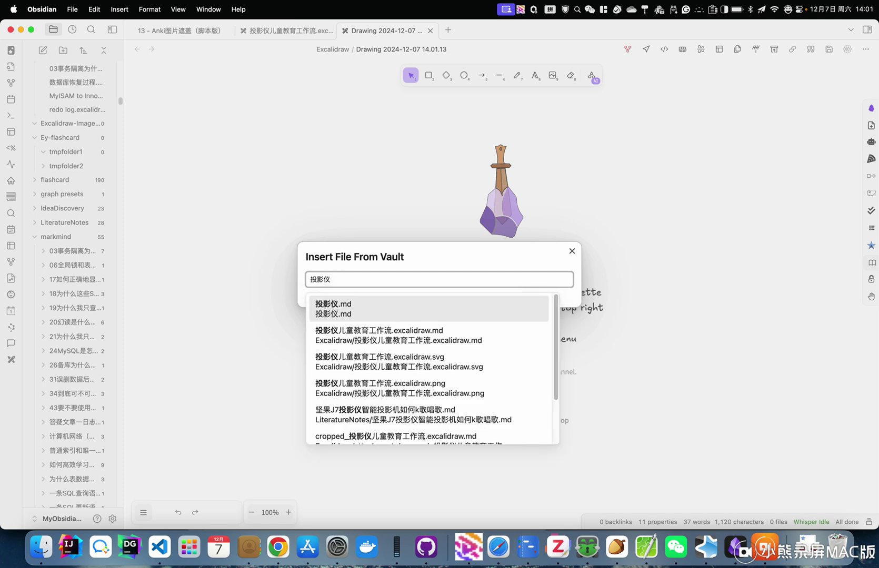
left_click(418, 336)
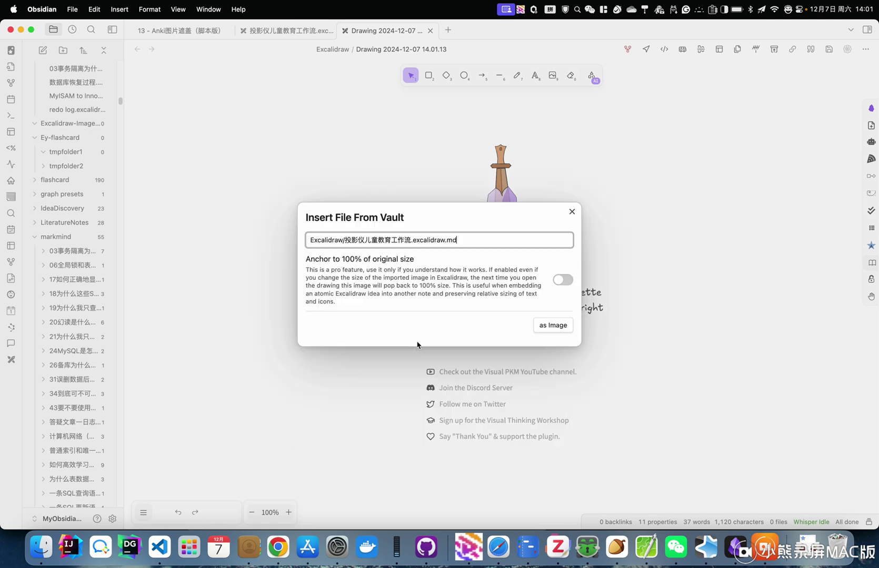
left_click(552, 325)
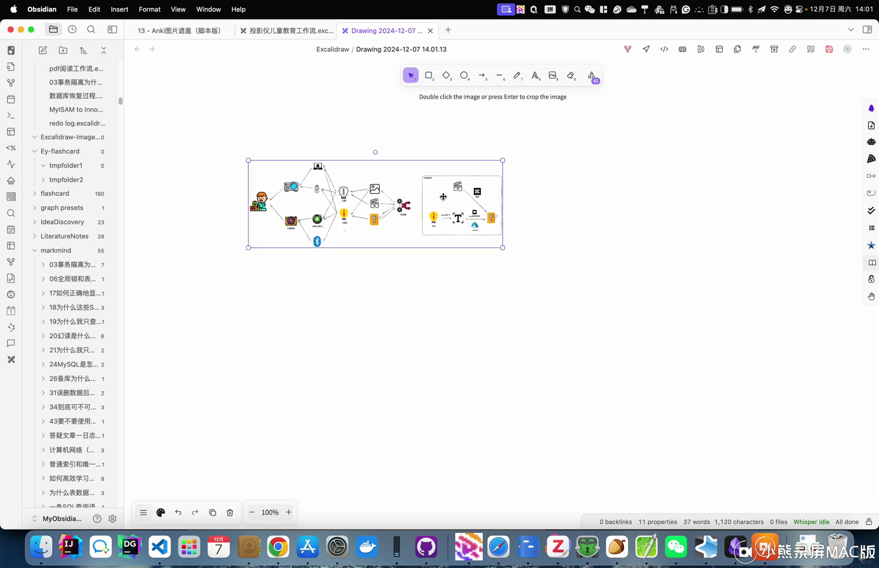
Step: Crop the embedded workflow image's right edge to drop the converter module box, then refresh
left_click(872, 110)
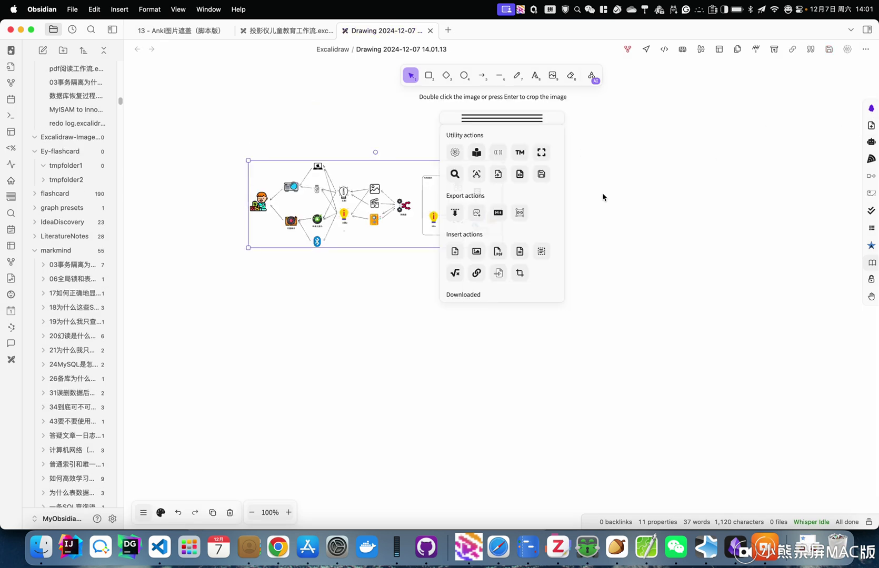
left_click(520, 273)
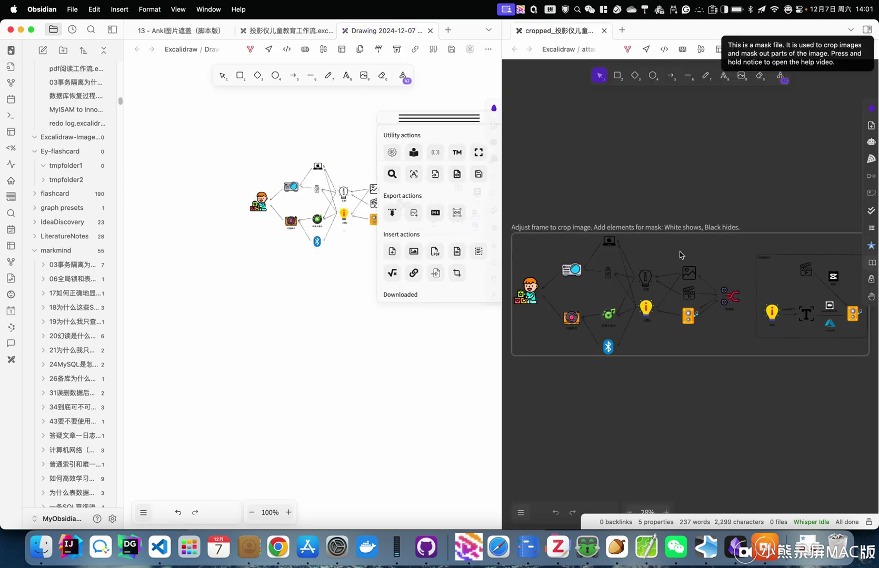
left_click(516, 234)
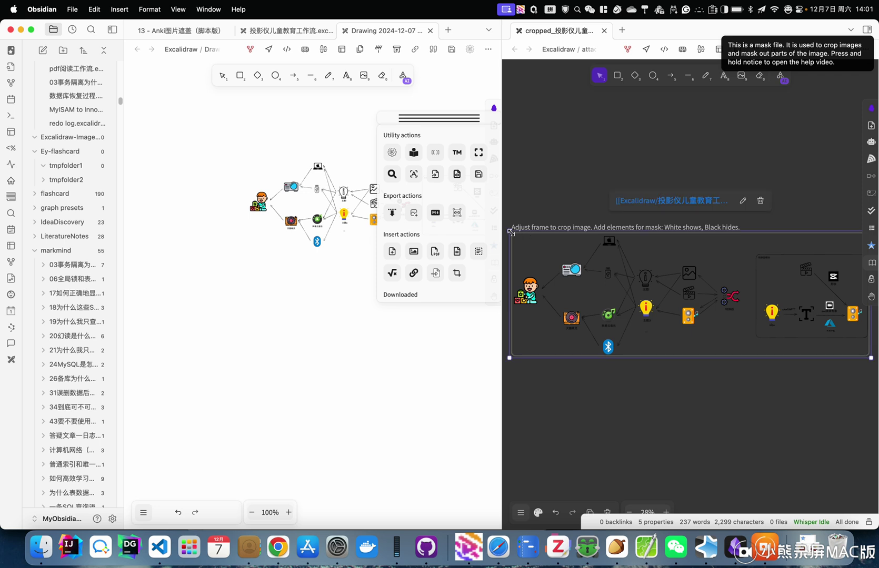
left_click_drag(872, 358, 749, 362)
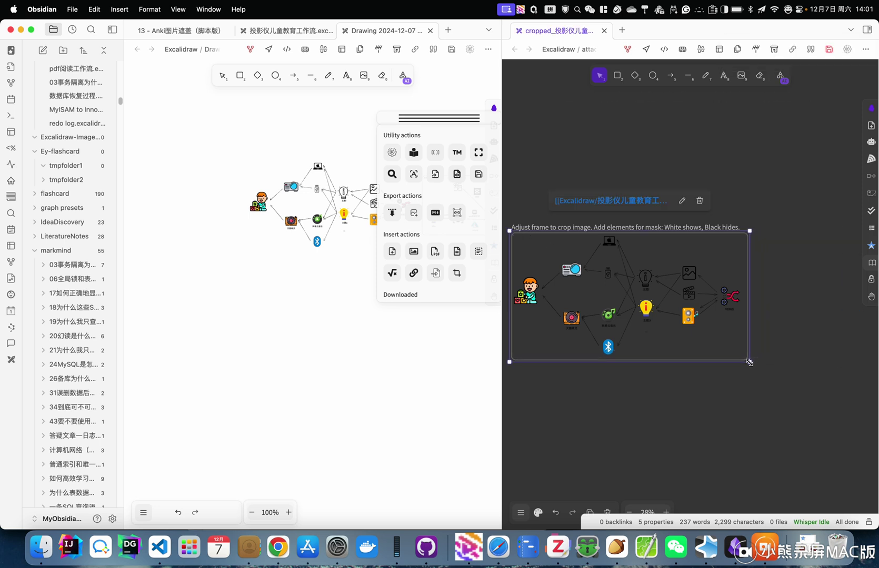
left_click(678, 145)
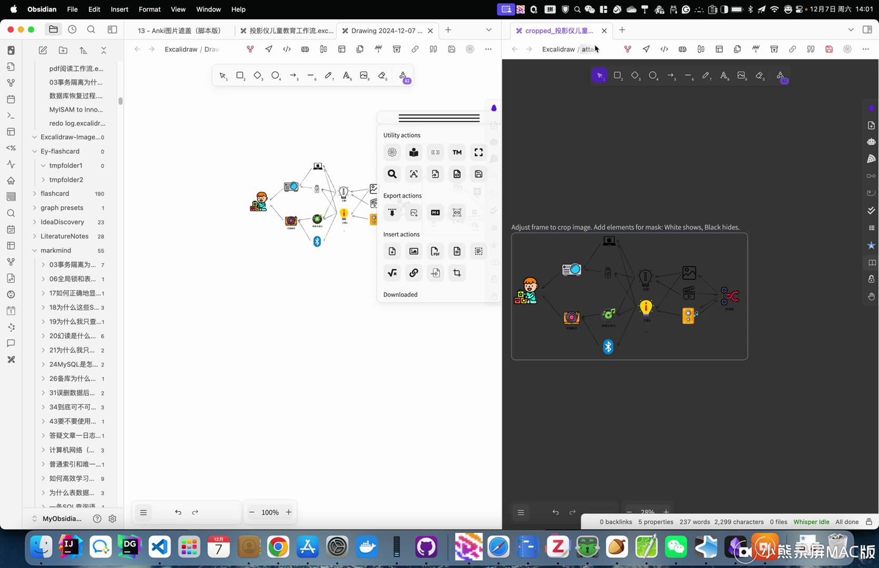
left_click(605, 31)
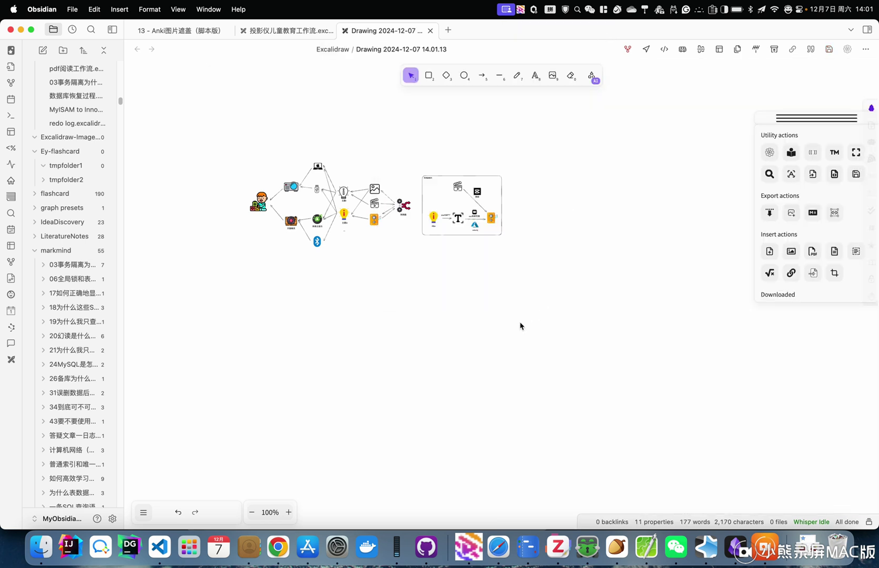
key("super+z")
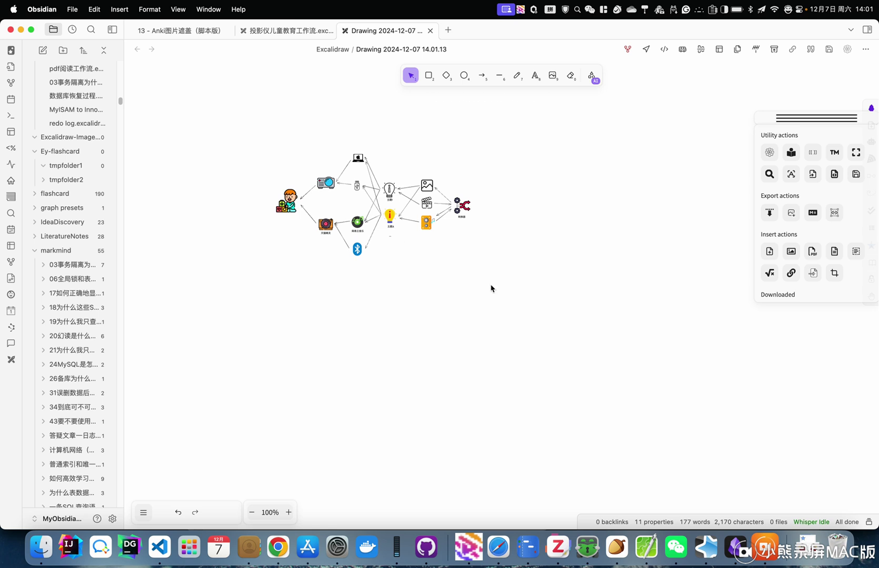
scroll(437, 269, "up", 4)
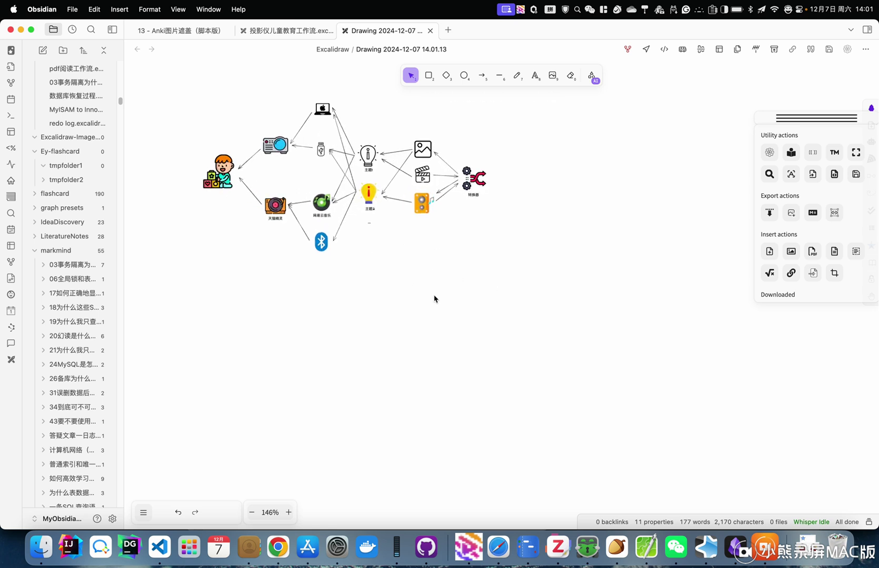
Step: Insert icon mpv.png from the vault as an image and place it below the diagram
right_click(400, 297)
left_click(461, 338)
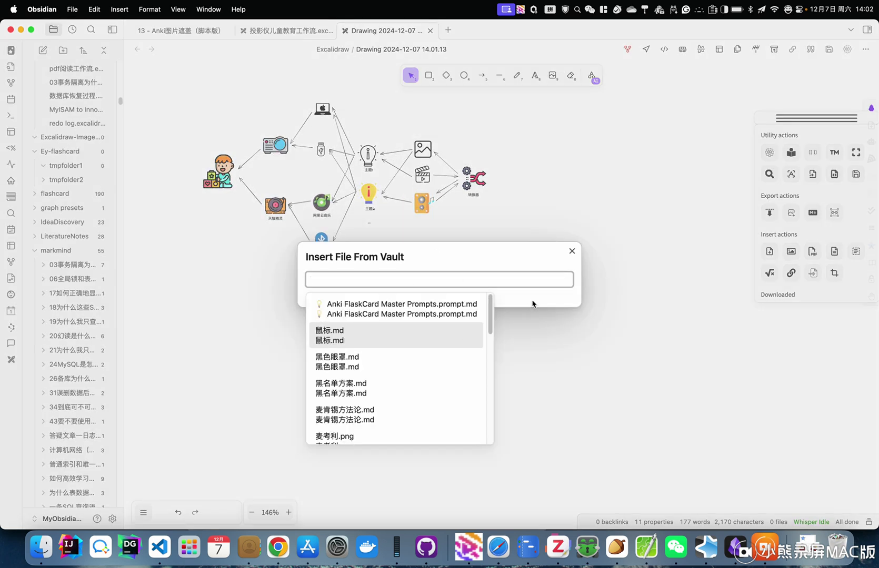
type("icon mp")
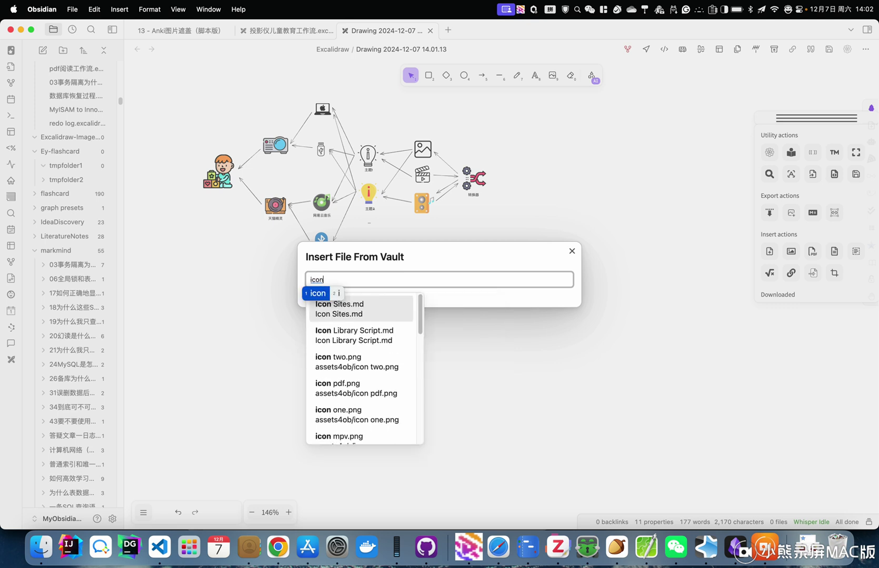
key("Return")
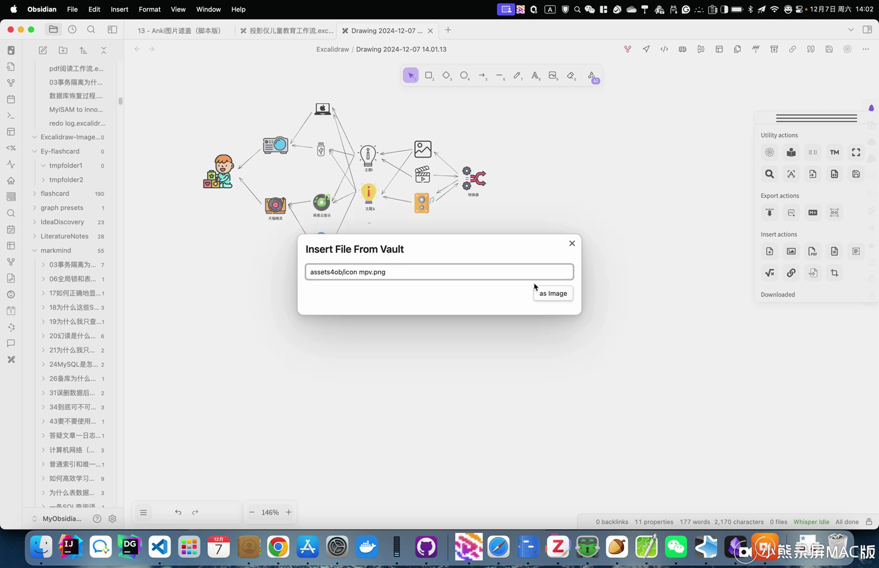
left_click(553, 296)
left_click_drag(245, 165, 359, 322)
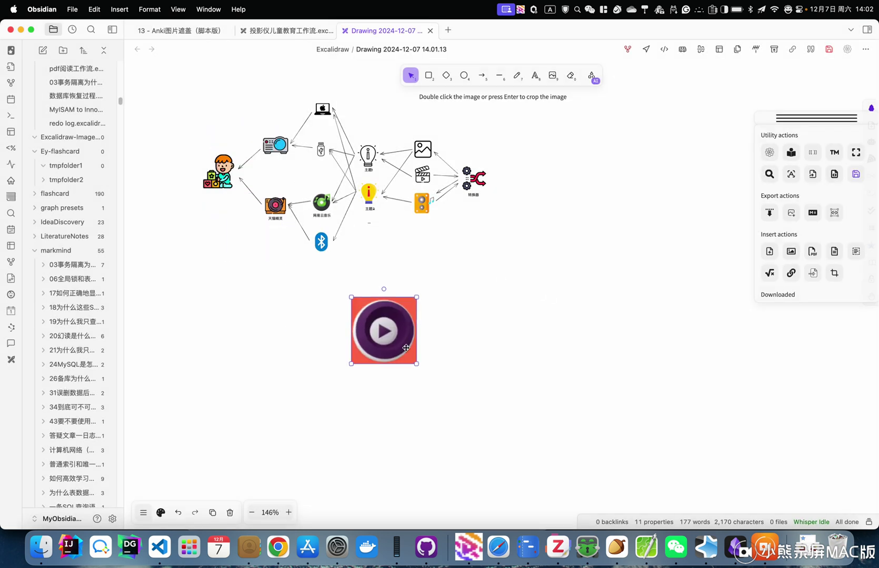
left_click(517, 285)
scroll(518, 284, "up", 2)
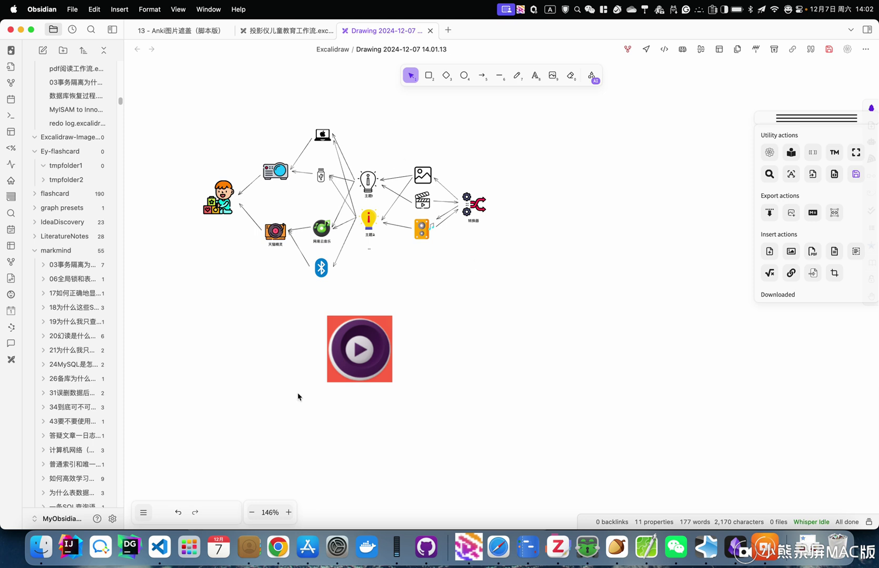
Step: Cover the child figure with a rectangle given a solid yellow background
left_click(429, 77)
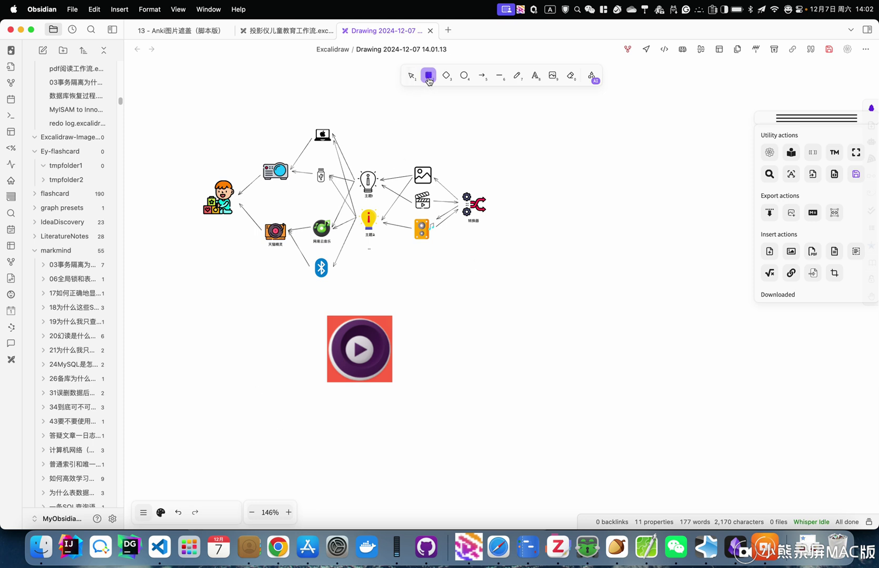
left_click_drag(187, 168, 243, 239)
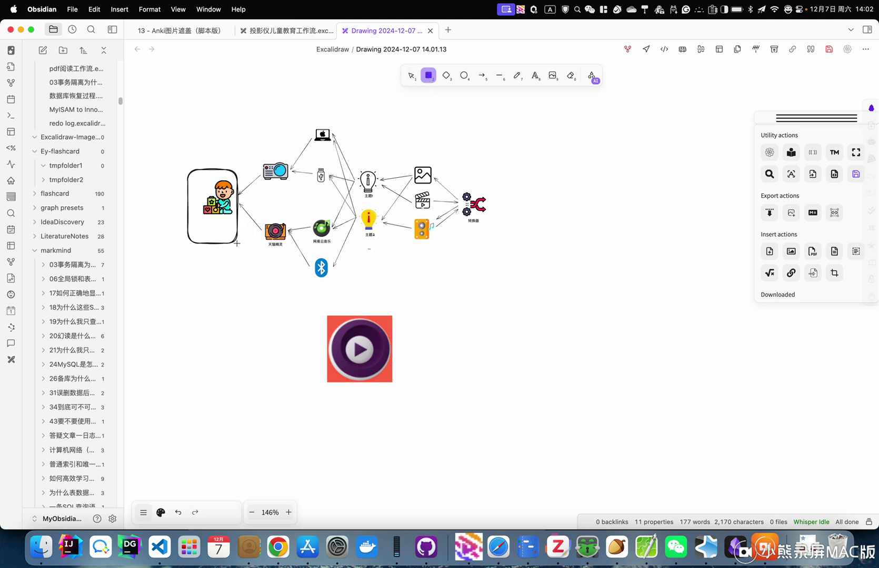
left_click(162, 513)
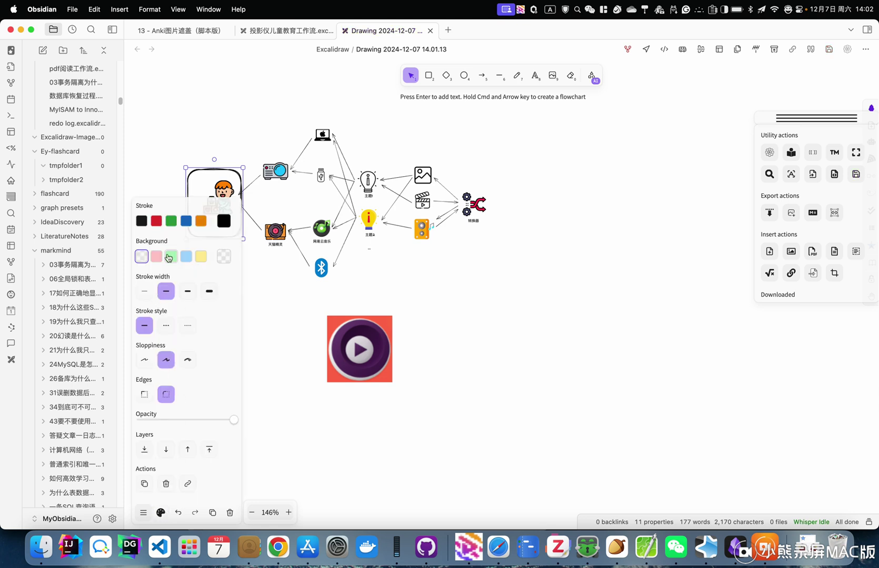
left_click(200, 256)
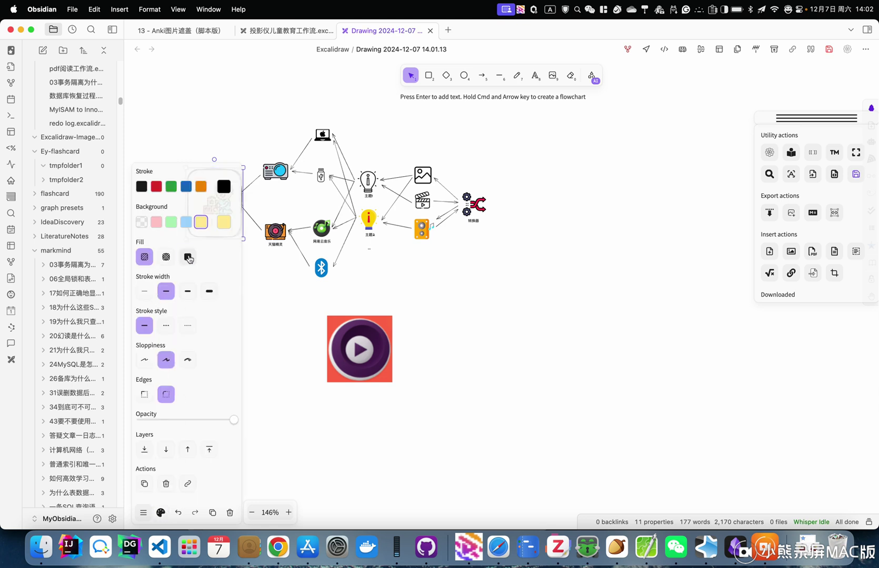
left_click(188, 257)
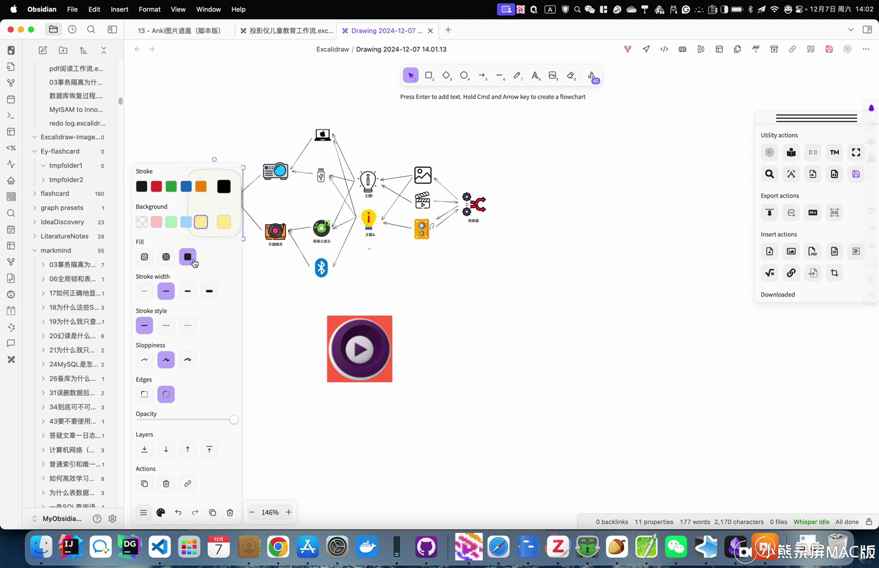
left_click(449, 285)
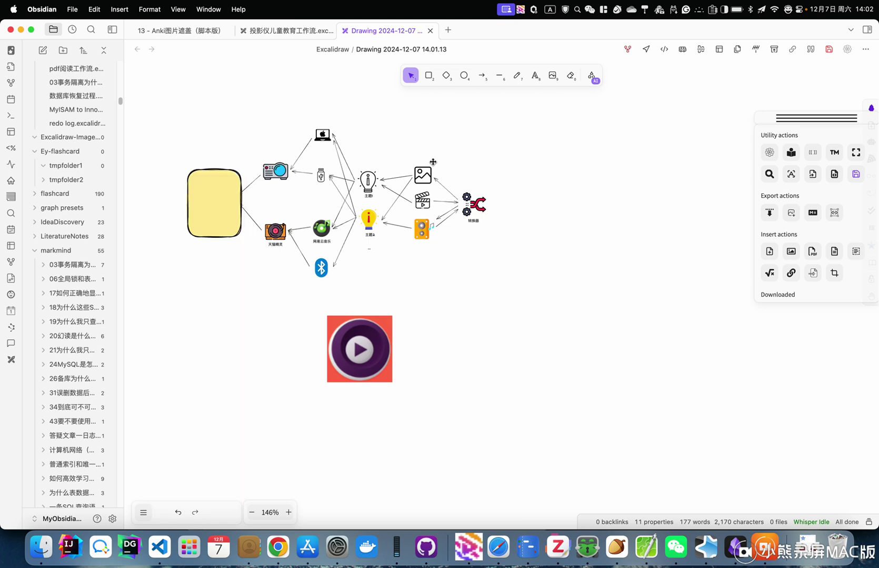
Step: Mask the video icon with a yellow diamond and the top lightbulb with a yellow ellipse
key("d")
mouse_move(313, 289)
left_mouse_down()
mouse_move(421, 384)
mouse_move(399, 411)
left_mouse_up()
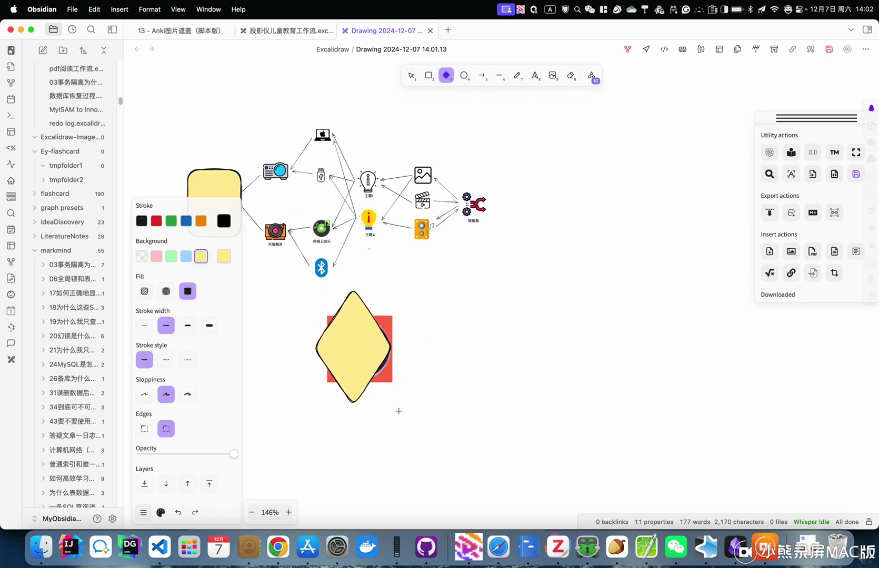
left_click_drag(372, 377, 360, 375)
left_click(514, 331)
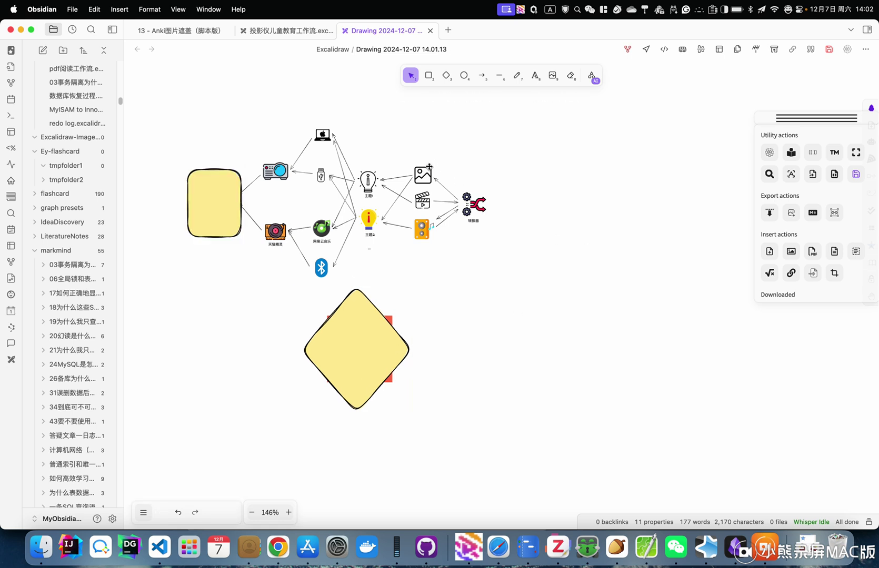
key("o")
left_click_drag(348, 157, 385, 205)
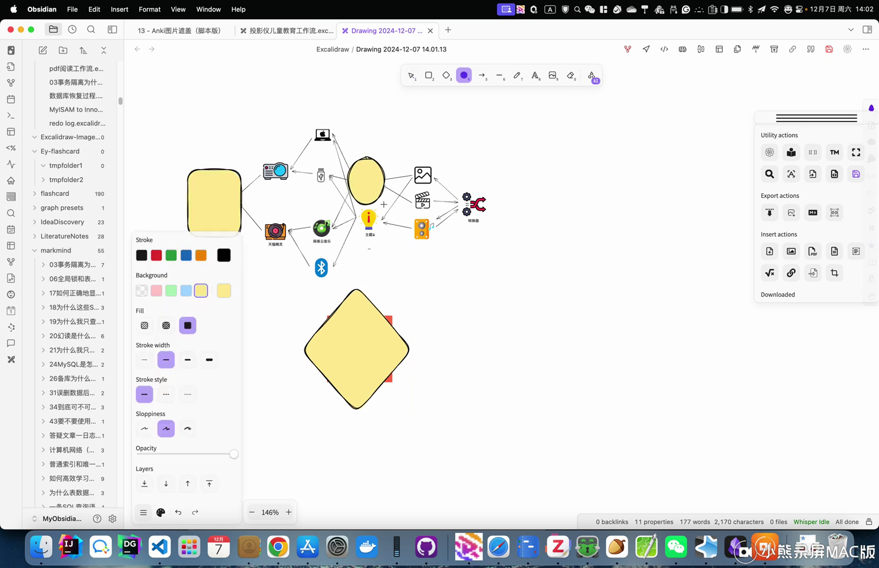
left_click(672, 194)
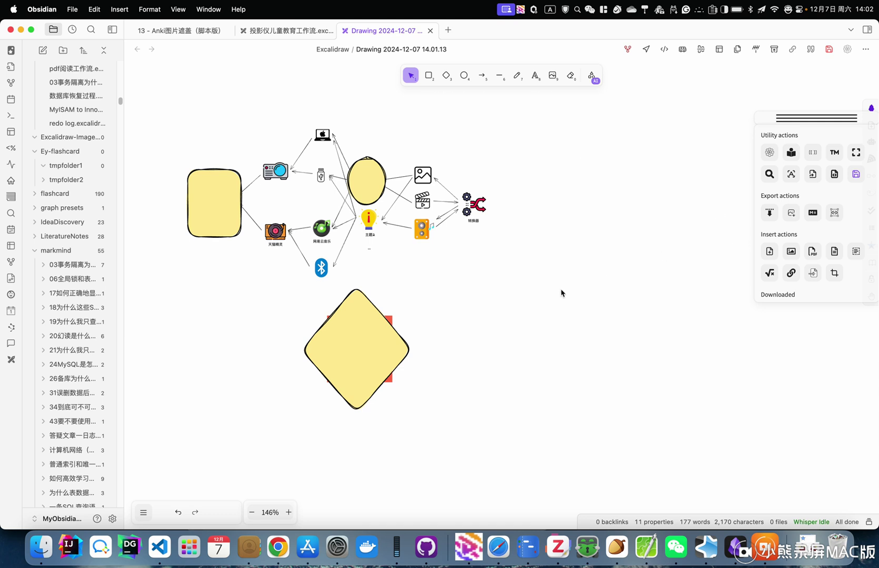
Step: Select all and run Image Occlusion in Hide One Guess One mode into Ey-flashcard/tmpfolder1 with the 13 - Anki图片遮盖（脚本版） template
key("super+a")
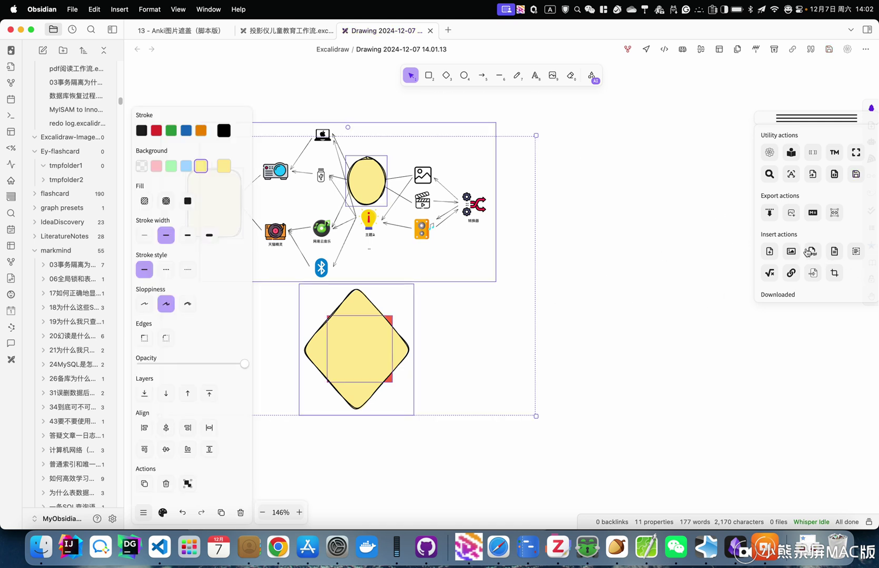
scroll(809, 256, "down", 3)
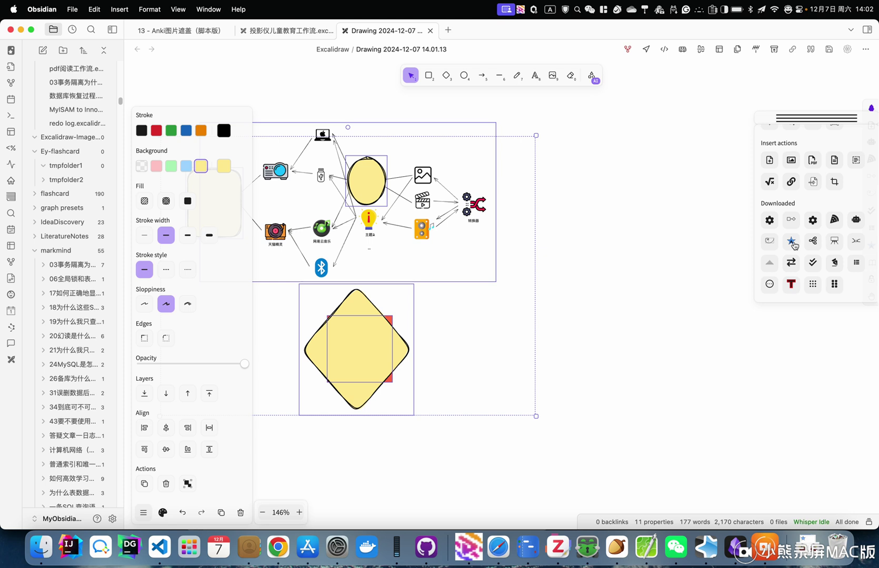
left_click(793, 242)
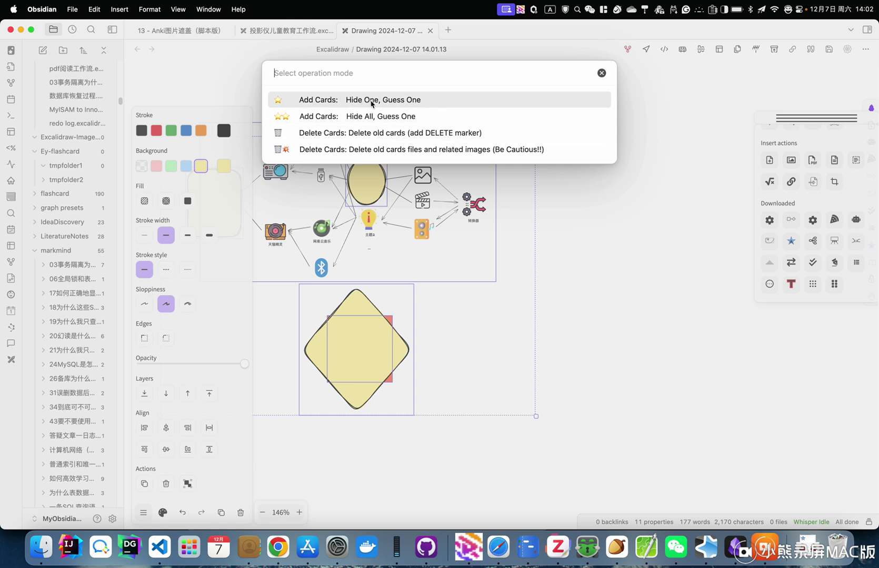
left_click(371, 104)
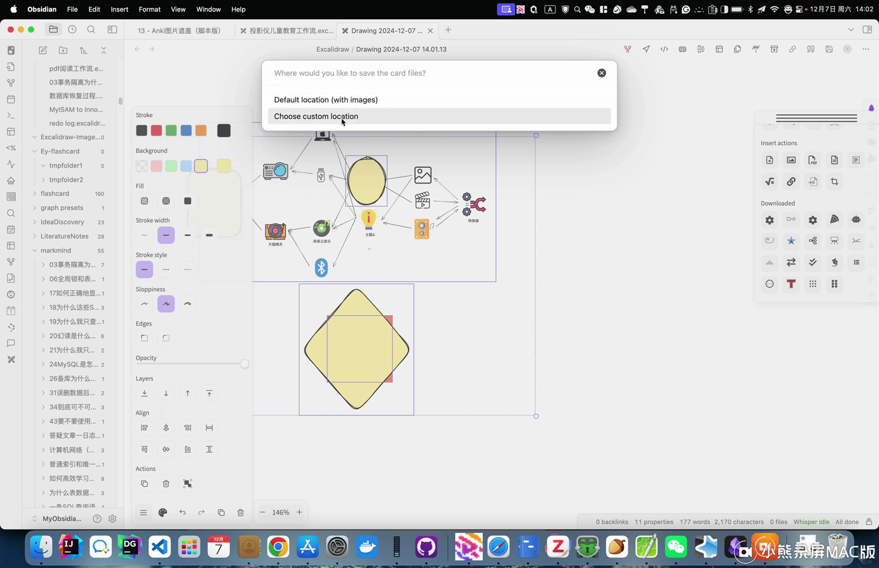
left_click(346, 118)
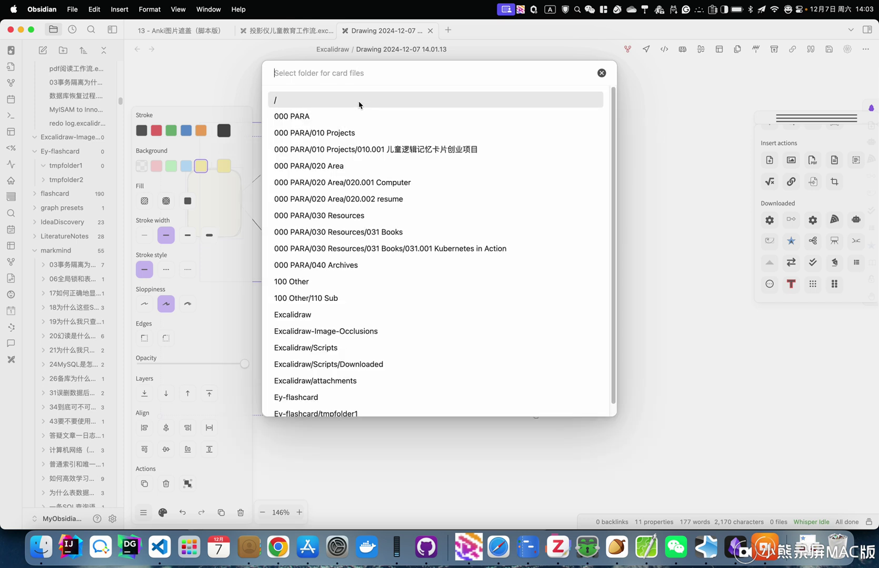
type("tmp")
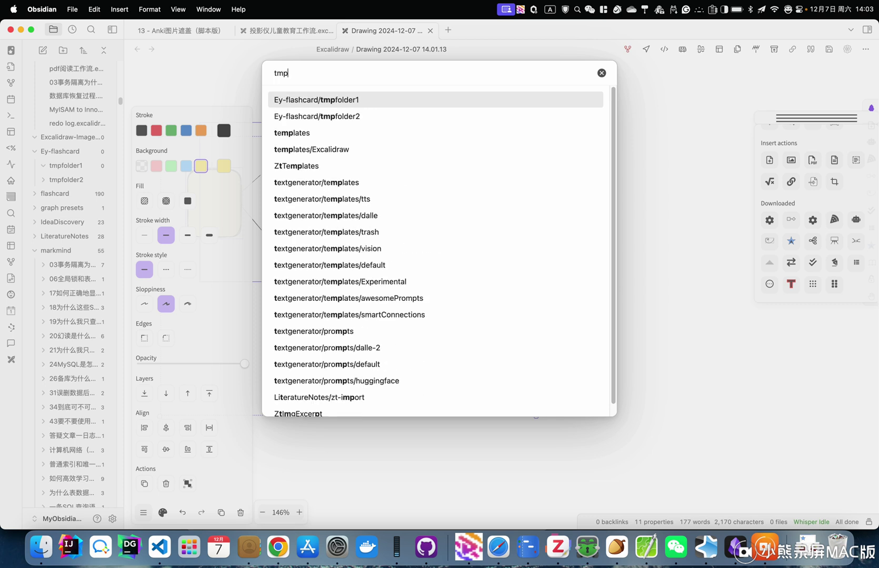
left_click(338, 103)
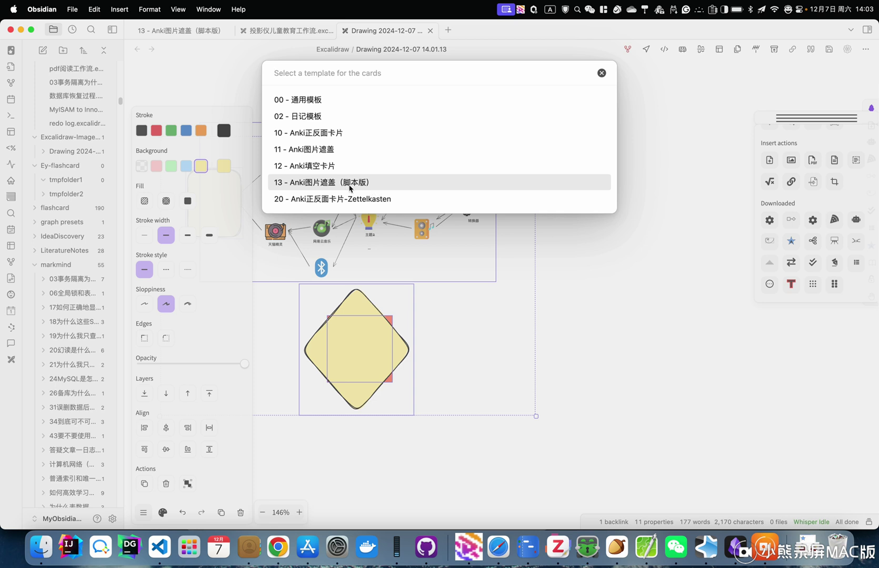
left_click(342, 183)
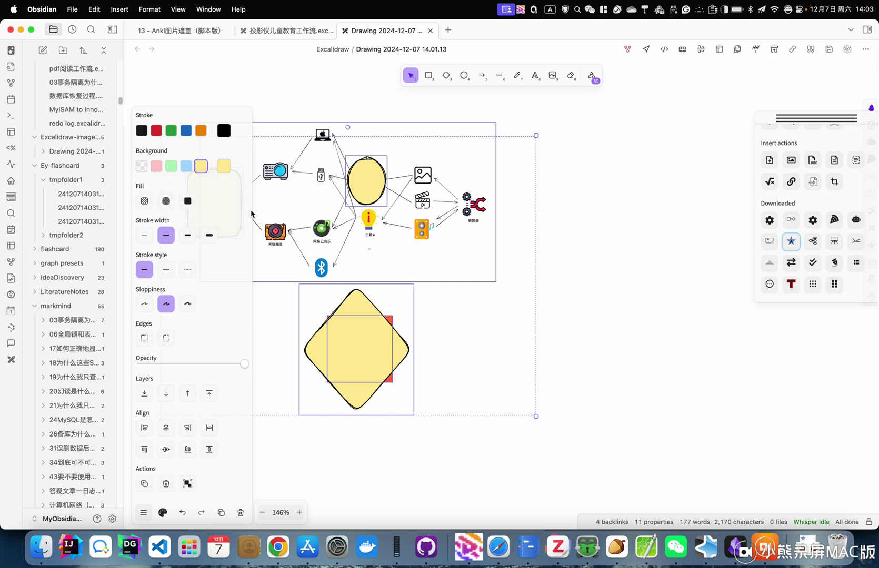
left_click(143, 513)
Step: Open the first card file in tmpfolder1 and run Obsidian_to_Anki Scan Vault so it gains its Anki ID comment
left_click(75, 195)
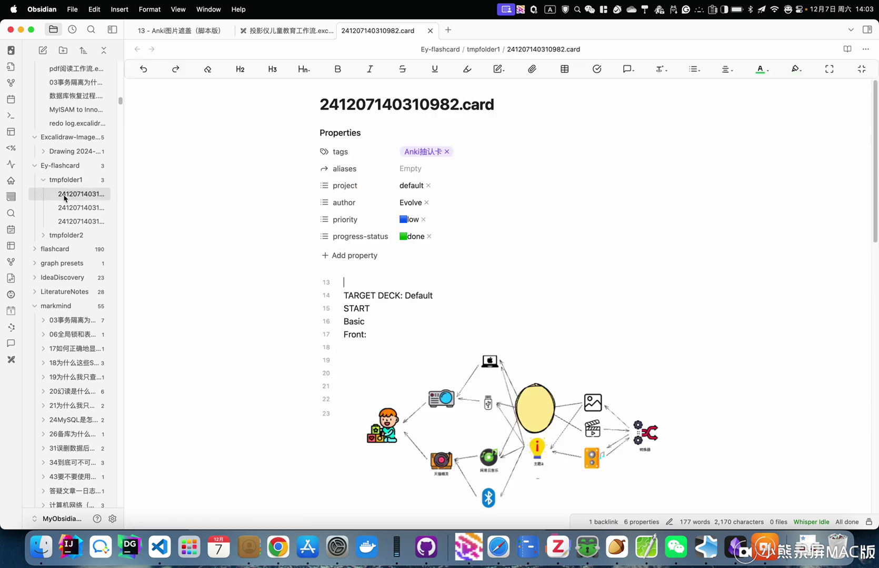
scroll(409, 280, "down", 5)
scroll(425, 275, "down", 5)
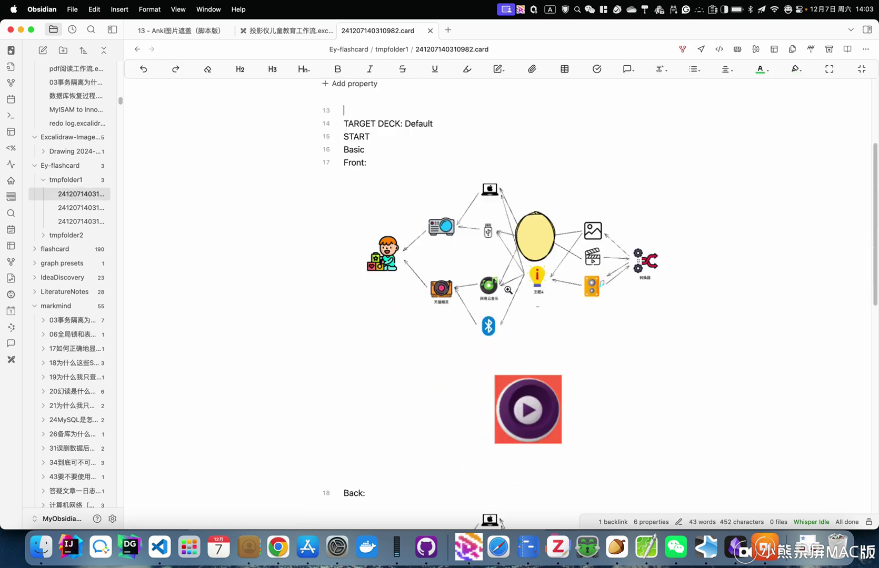
scroll(481, 274, "down", 5)
scroll(501, 316, "down", 5)
scroll(501, 317, "down", 5)
scroll(501, 317, "down", 3)
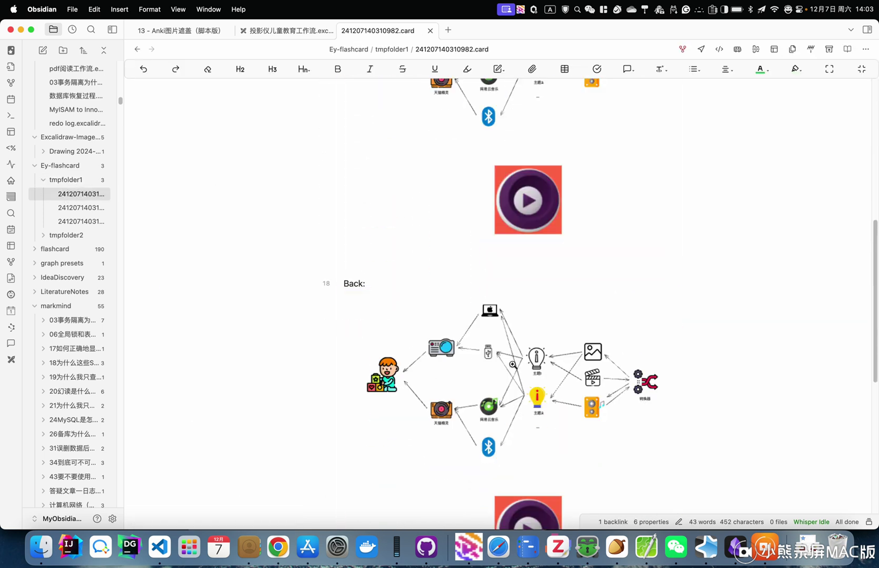
scroll(502, 315, "down", 3)
scroll(481, 344, "down", 5)
scroll(438, 375, "down", 1)
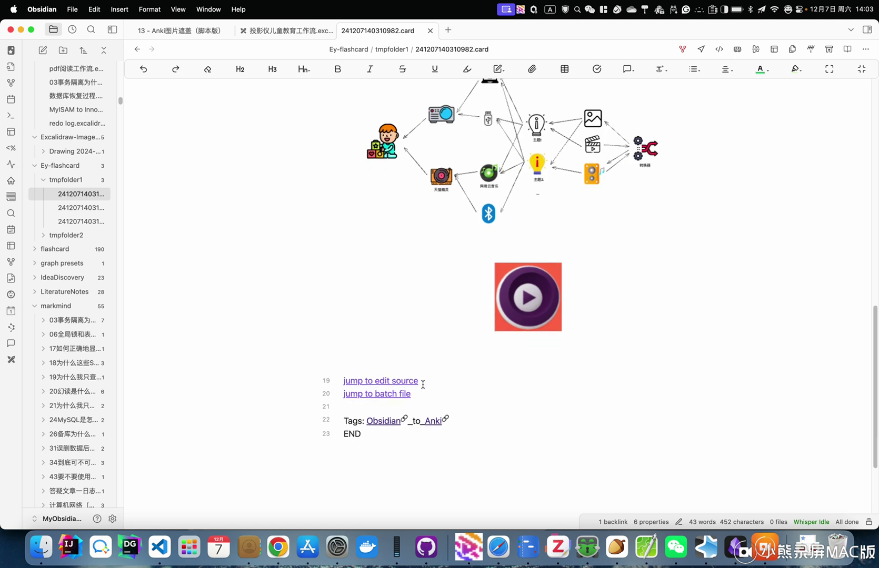
left_click(450, 380)
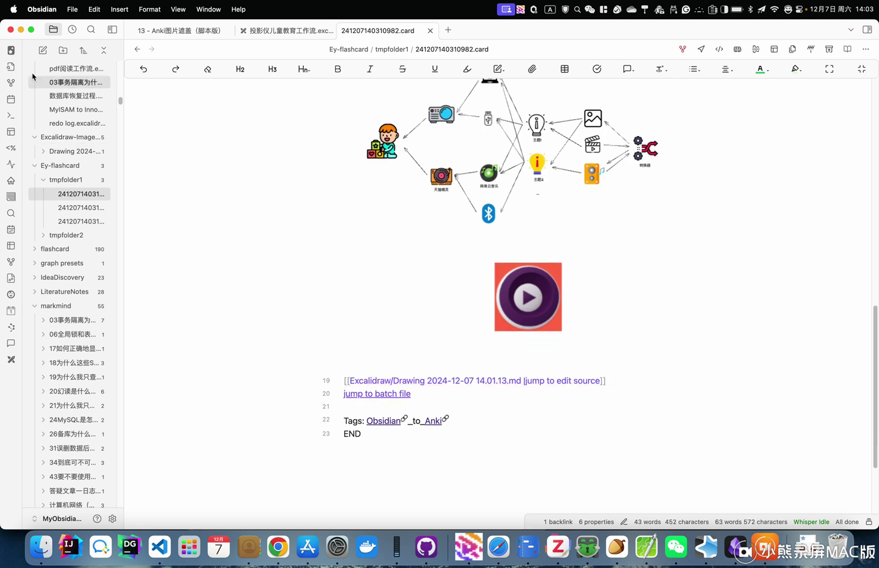
left_click(13, 51)
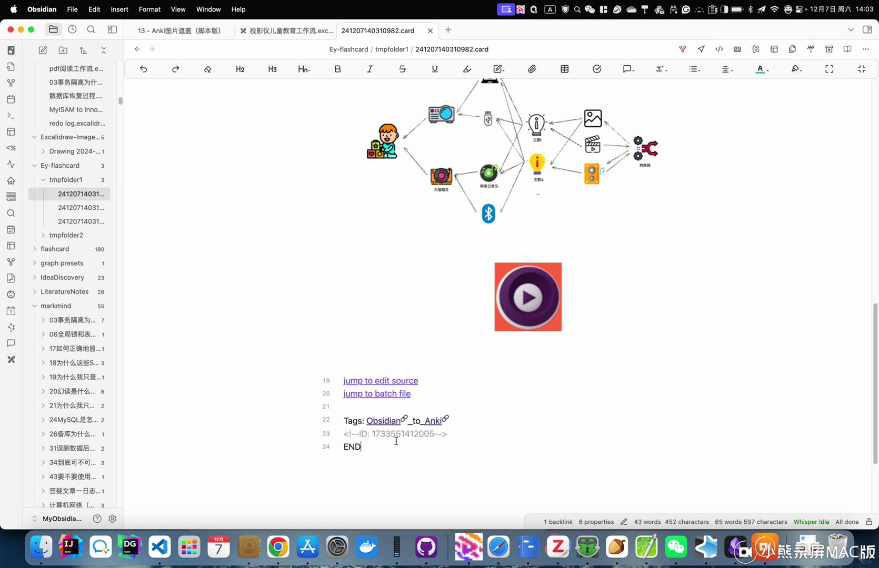
left_click_drag(446, 434, 349, 434)
left_click(472, 440)
left_click_drag(447, 435, 345, 435)
left_click(470, 441)
Step: Switch to Anki, browse the Default deck and select the first image-occlusion card
key("super+Tab")
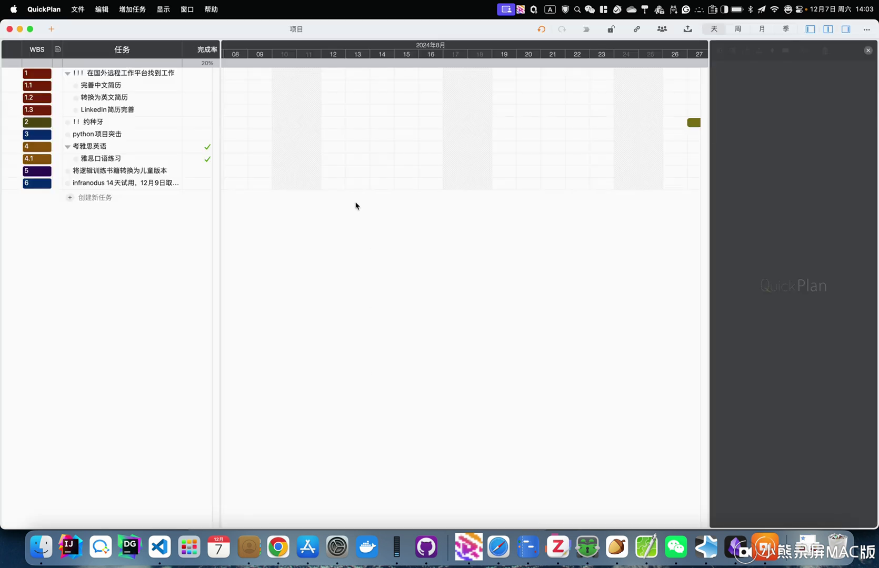
key("super+Tab")
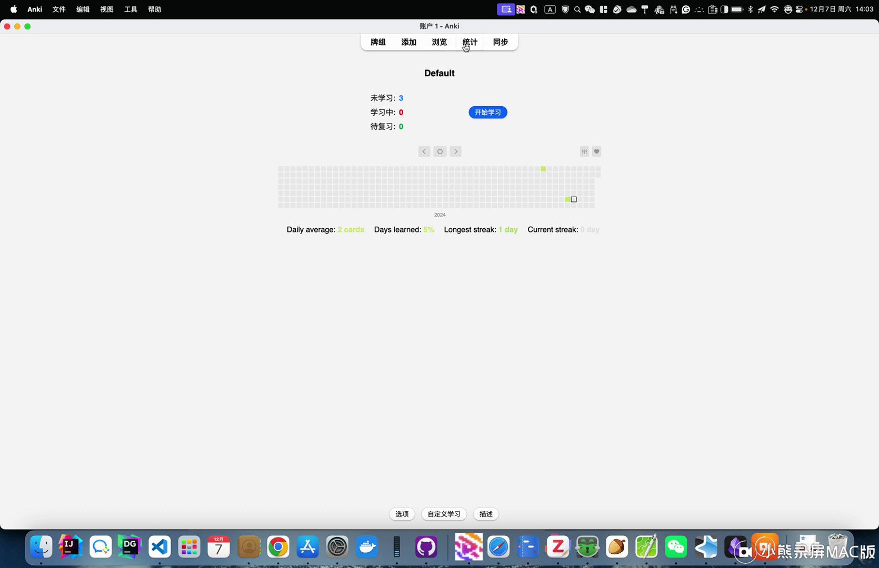
left_click(439, 42)
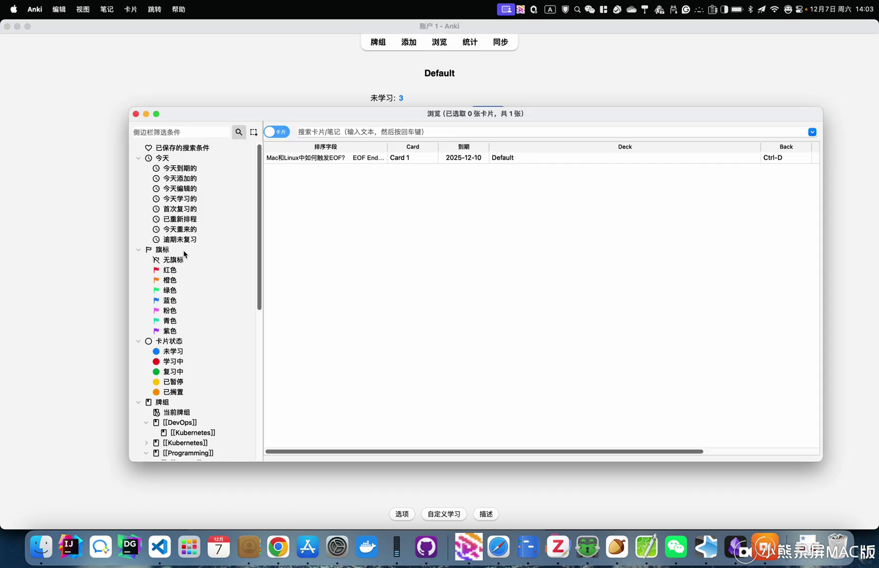
scroll(184, 275, "down", 5)
scroll(193, 357, "down", 3)
scroll(196, 419, "down", 3)
scroll(180, 377, "down", 5)
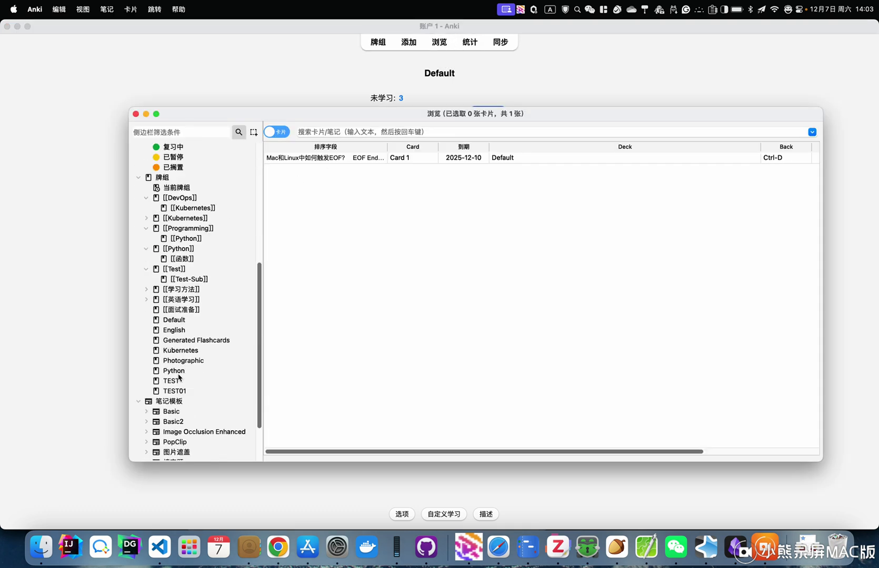
left_click(186, 372)
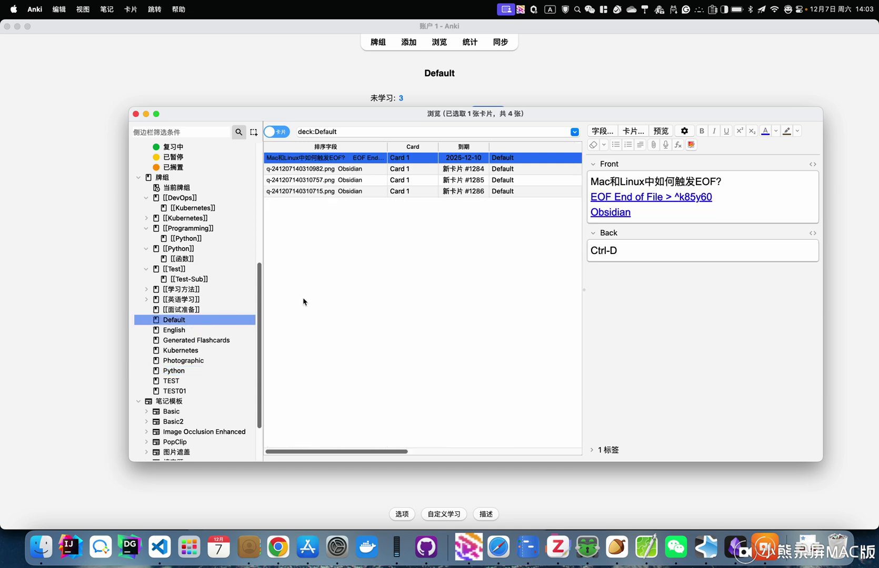
left_click(428, 257)
left_click(341, 158)
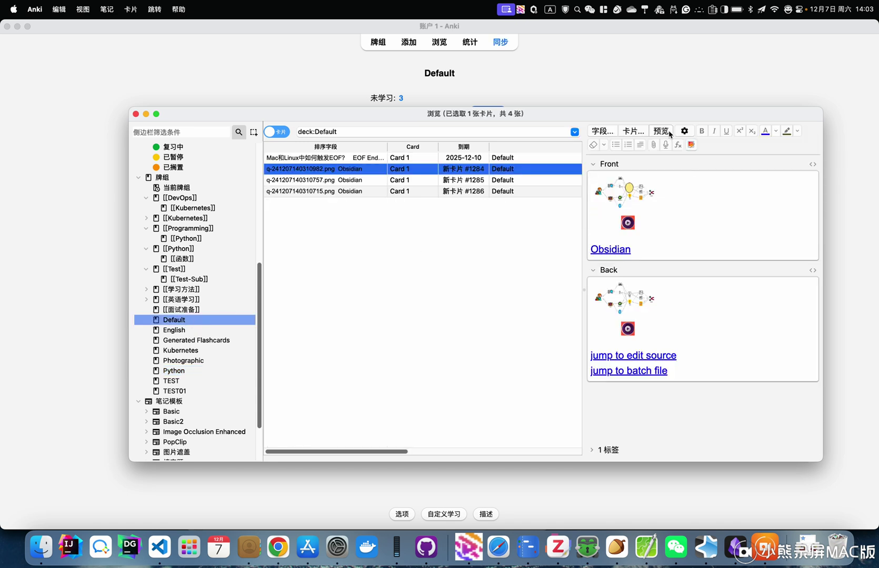
Step: Preview the occlusion cards one after another, close the browser and return to Obsidian
left_click(661, 132)
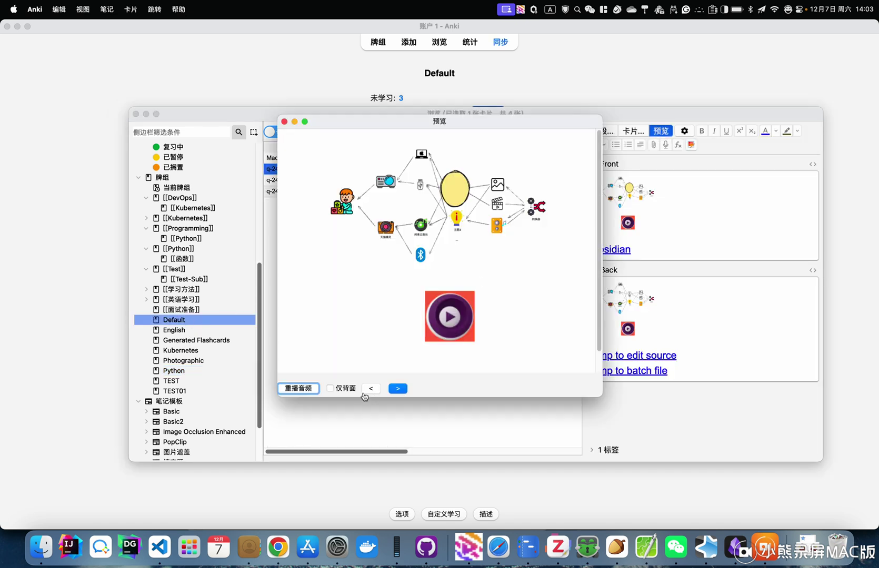
left_click(398, 389)
left_click(397, 389)
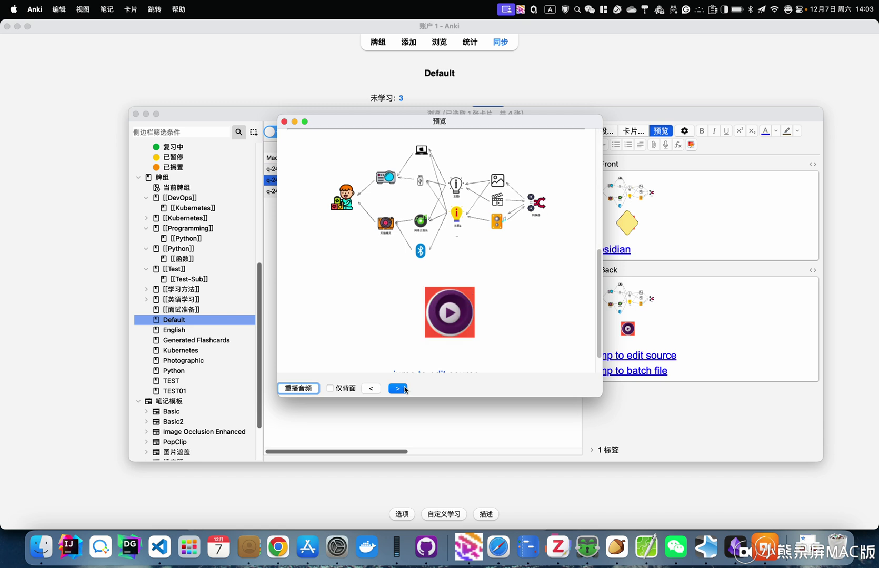
key("Escape")
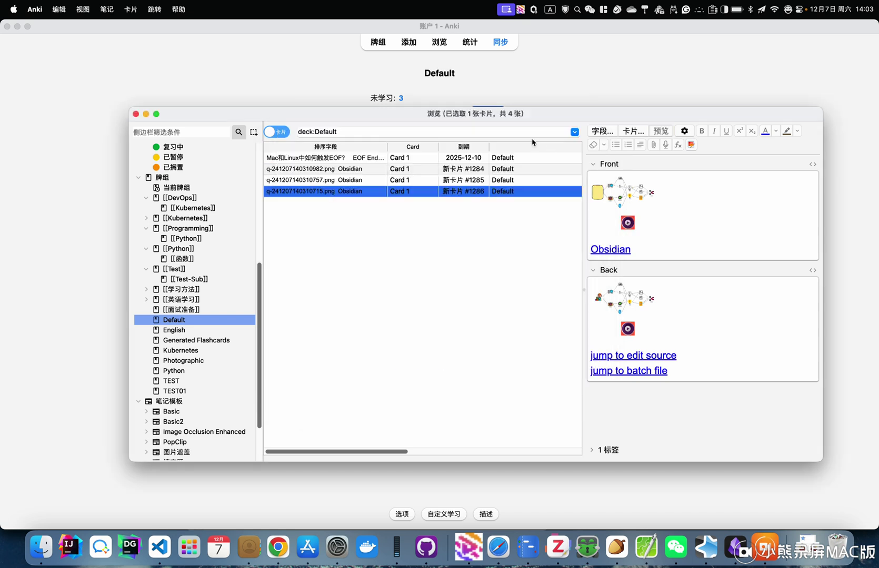
key("Escape")
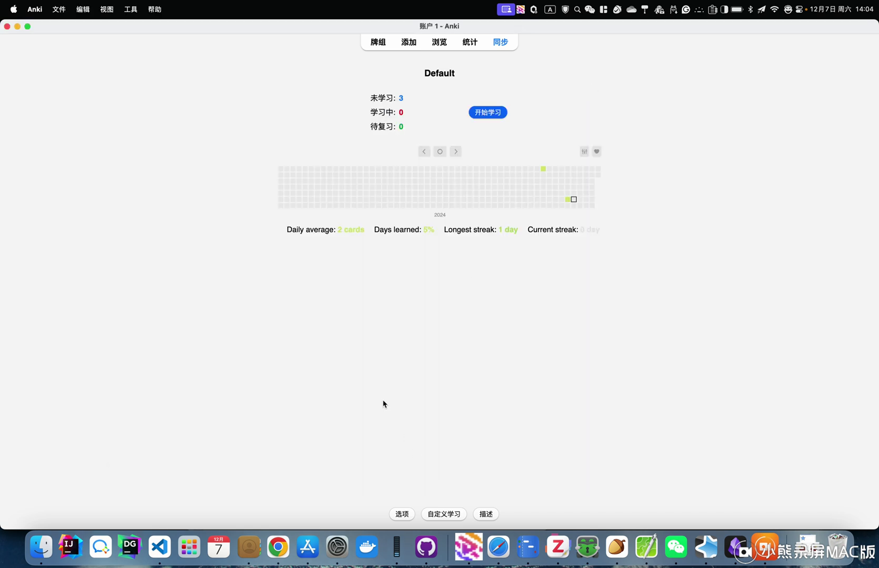
key("super+Tab")
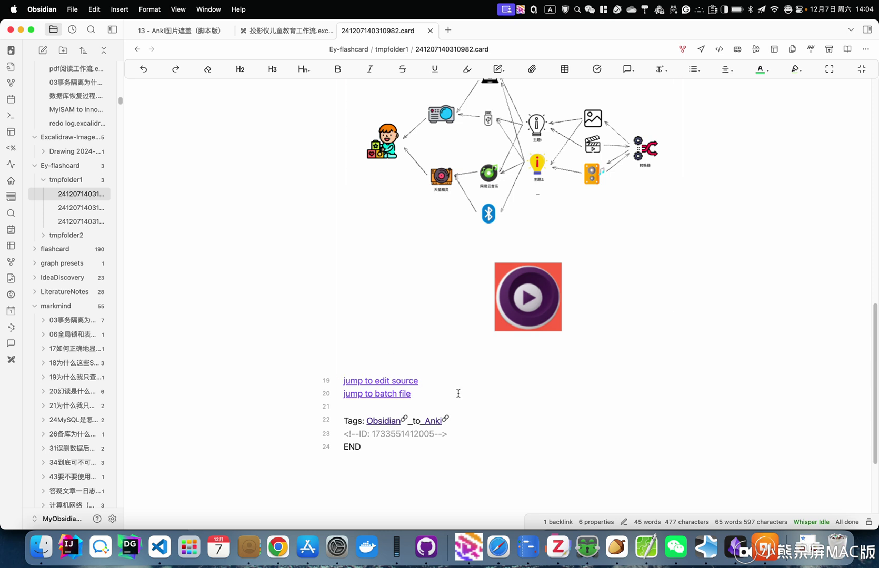
Step: Follow the jump to edit source link back to the drawing and select every element
left_click(458, 393)
key("Down")
left_click(391, 394, "super")
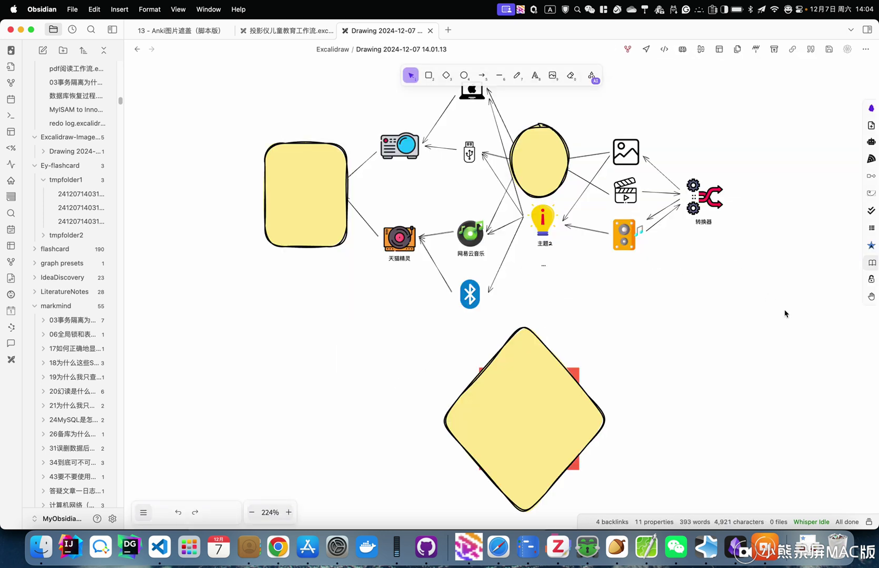
key("super+a")
scroll(781, 281, "down", 5)
scroll(782, 282, "down", 1)
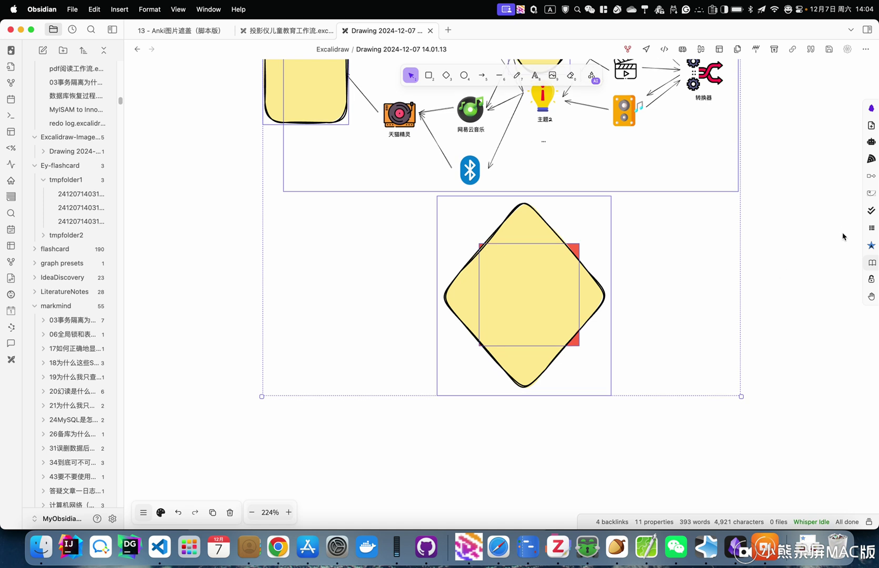
scroll(788, 267, "up", 1)
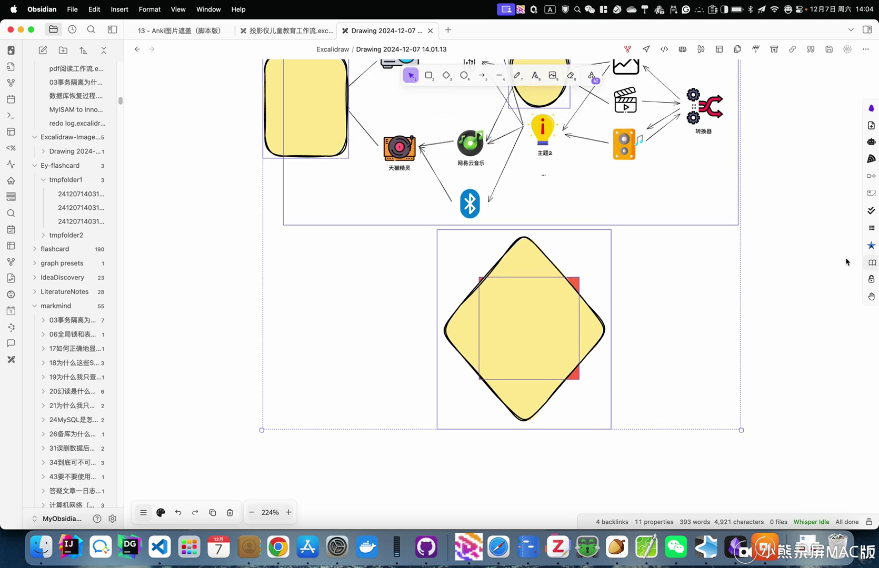
Step: Run Delete old cards (add DELETE marker) by folder on the drawing's occlusion folder and open the first marked card note
left_click(872, 245)
key("Escape")
left_click(807, 268)
key("super+a")
left_click(872, 246)
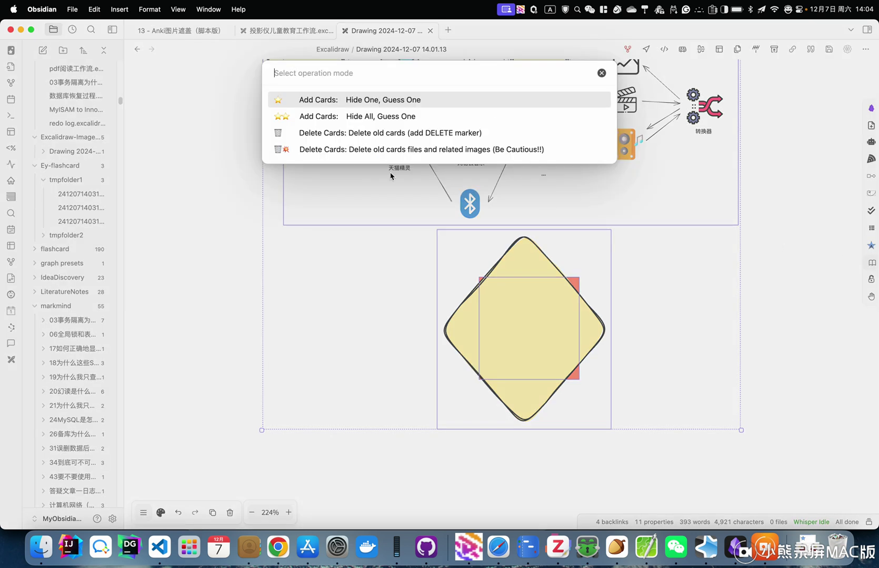
left_click(437, 132)
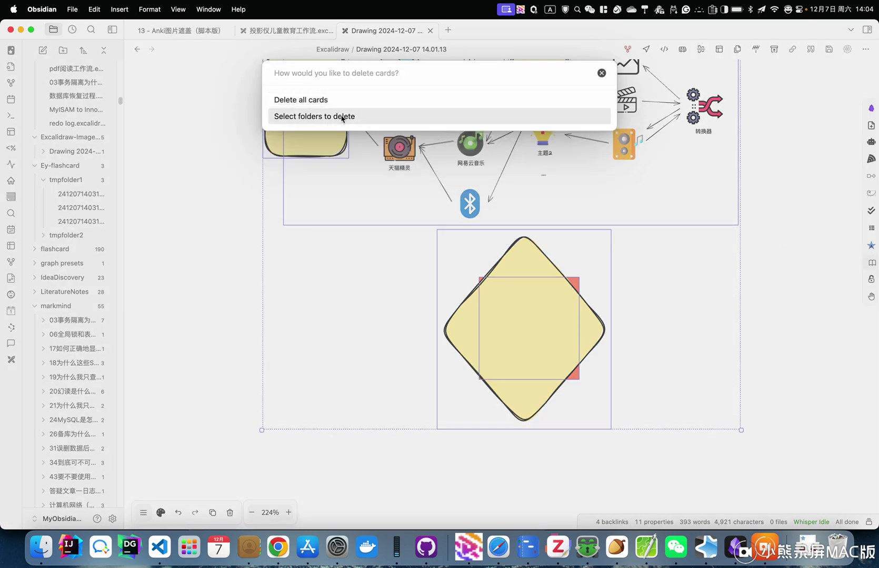
left_click(321, 116)
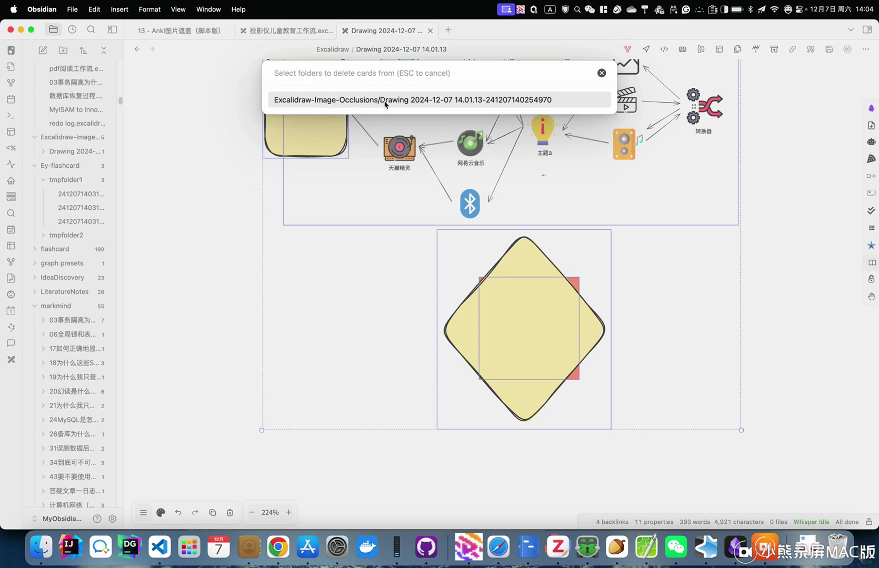
left_click(423, 100)
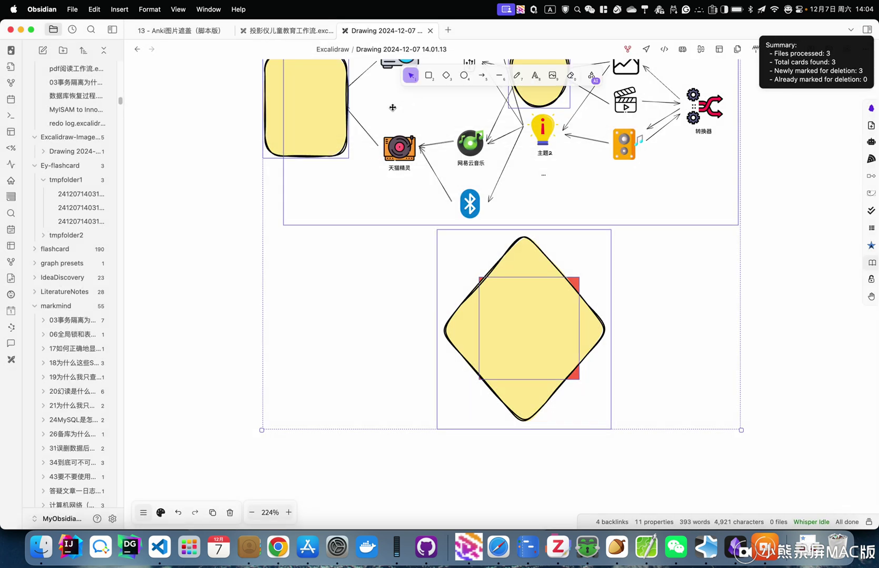
left_click(80, 193)
left_click(402, 296)
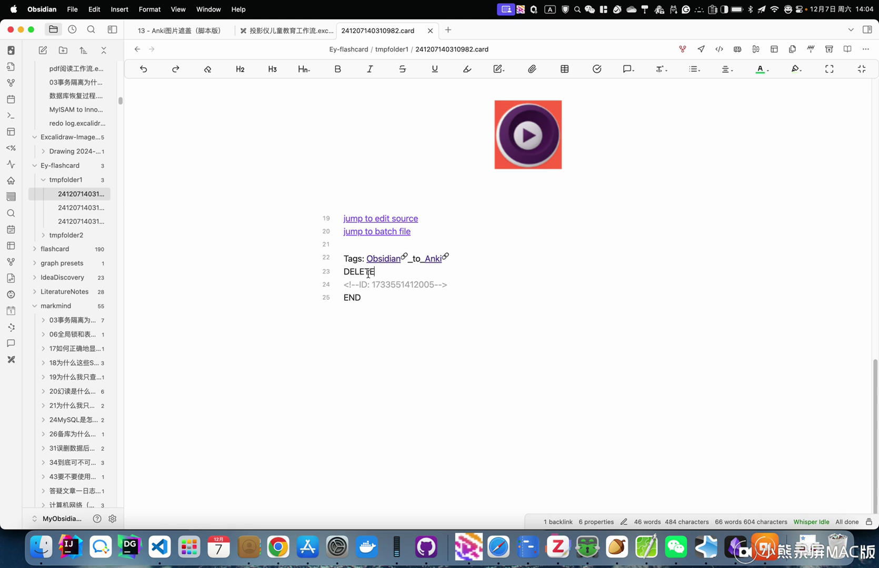
Step: Run the Obsidian_to_Anki vault scan so the DELETE and ID lines vanish from the card note
left_click(377, 273)
left_click(426, 285)
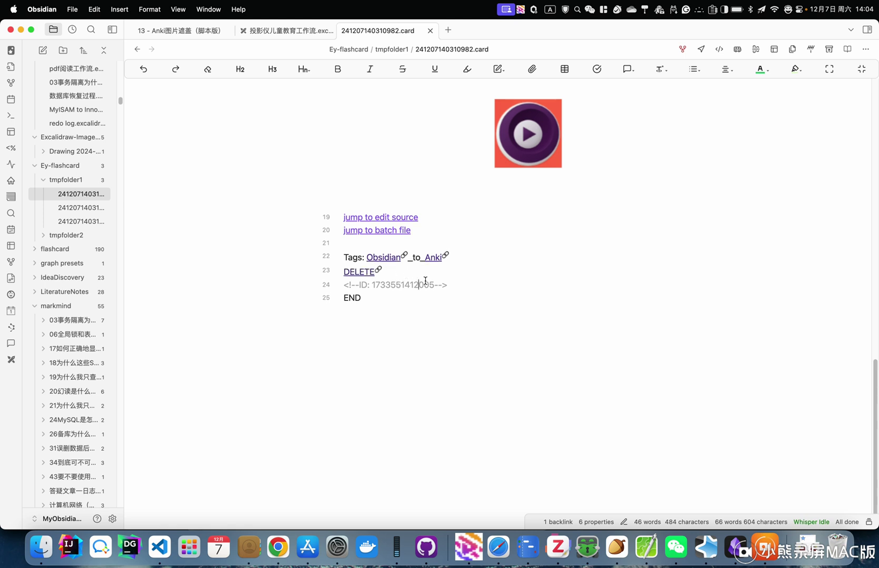
left_click(12, 50)
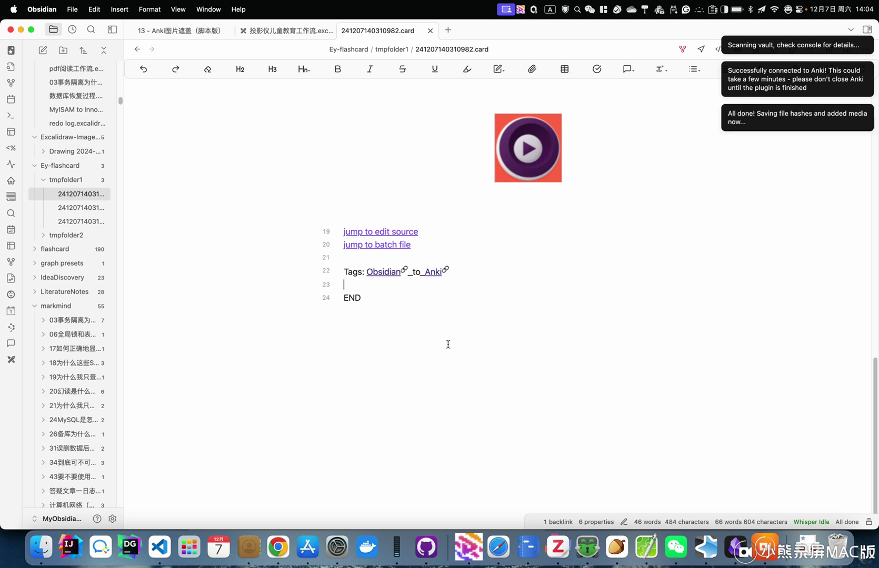
left_click(427, 295)
Step: Check in Anki's browser that the three occlusion cards are deleted, then return to Obsidian
key("super+Tab")
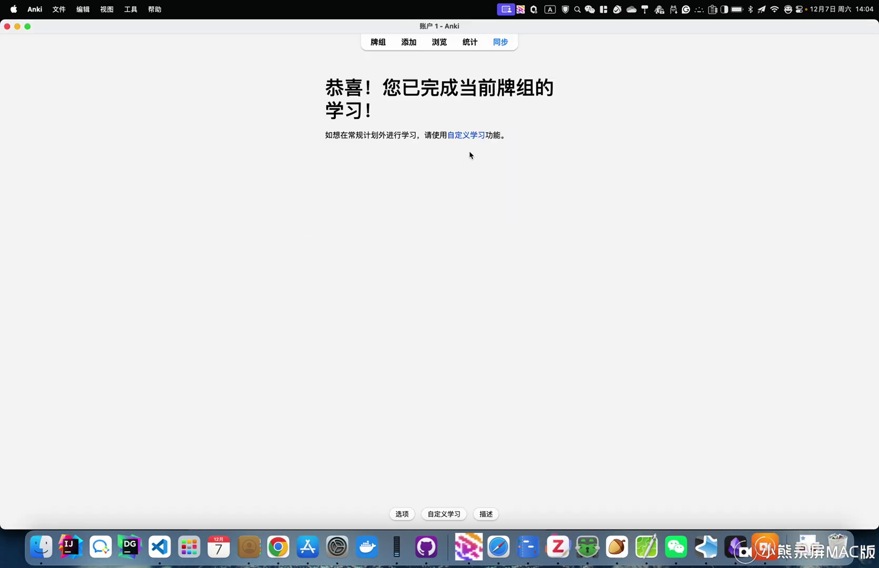
left_click(439, 42)
left_click(303, 203)
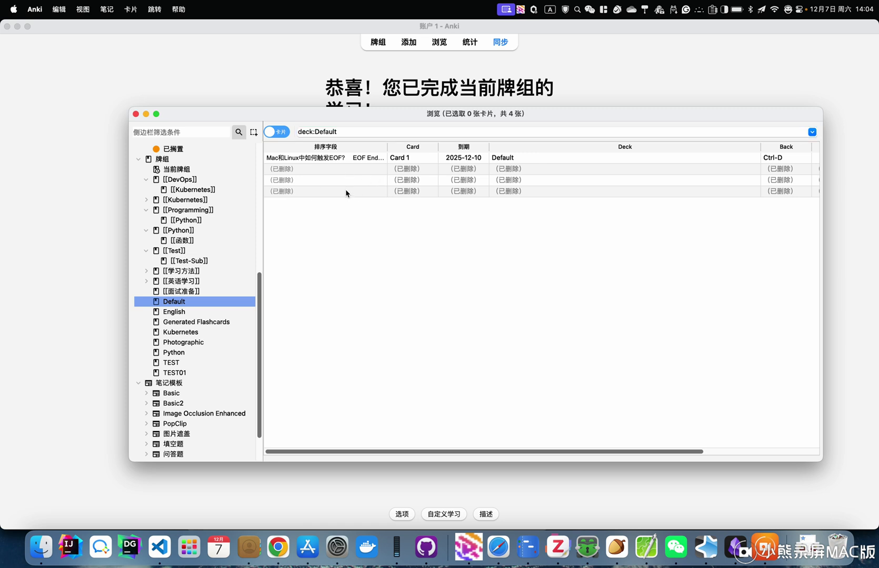
key("super+w")
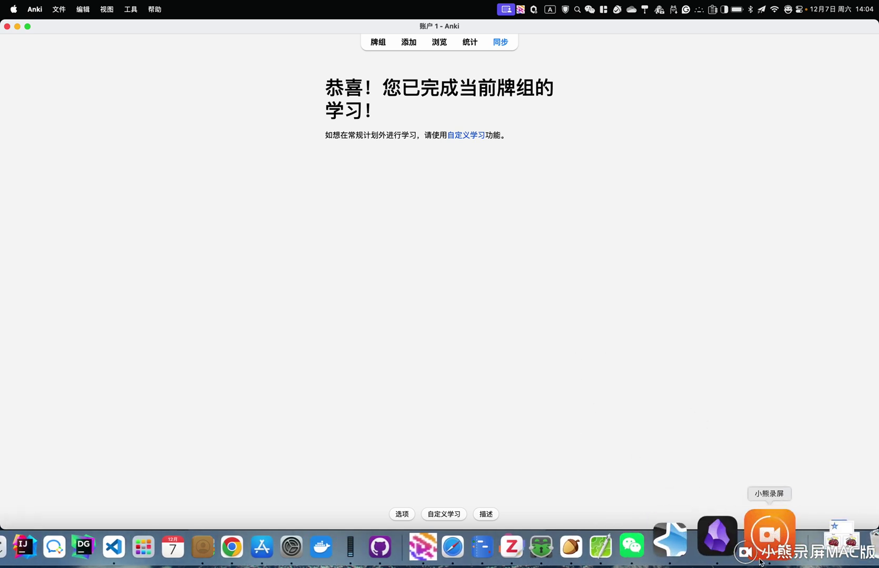
left_click(733, 535)
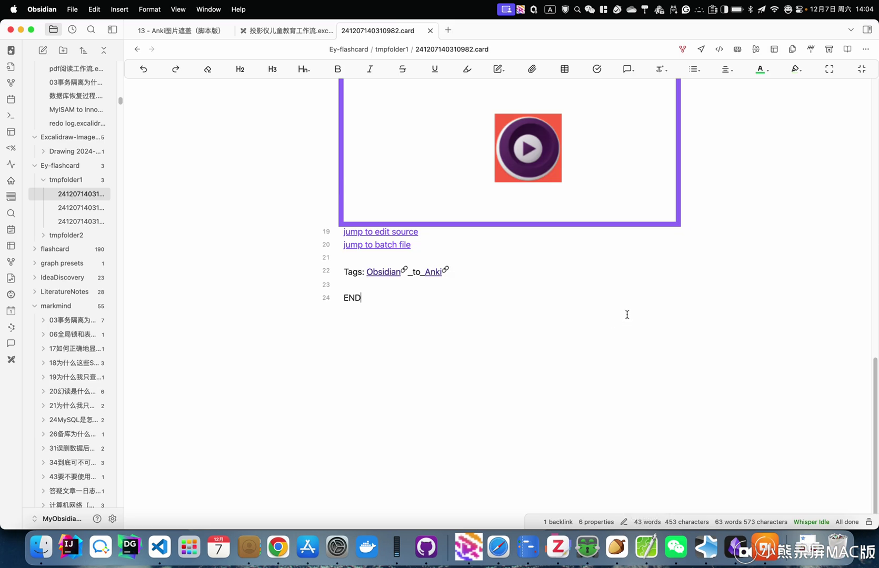
Step: From the card's source drawing, delete all old card files and related images via the card-operation menu
left_click(405, 233)
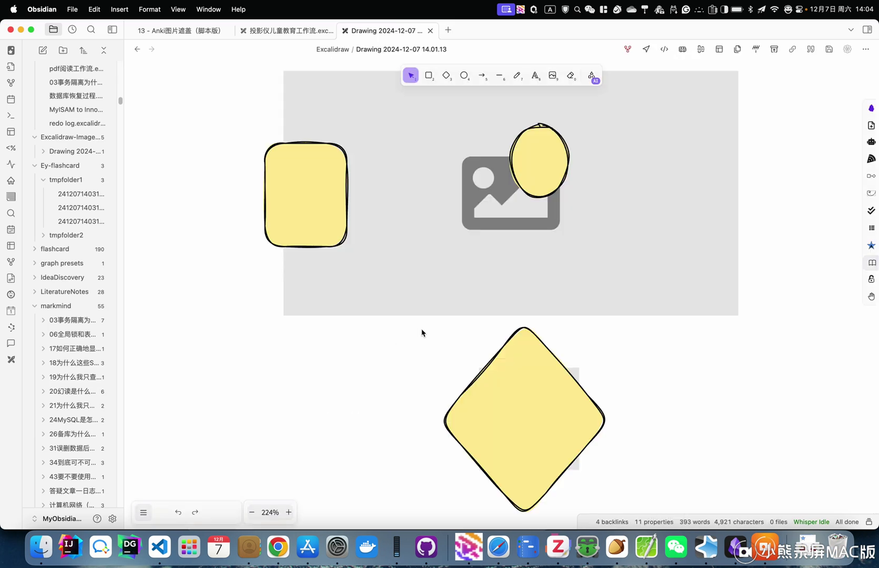
scroll(679, 351, "down", 3)
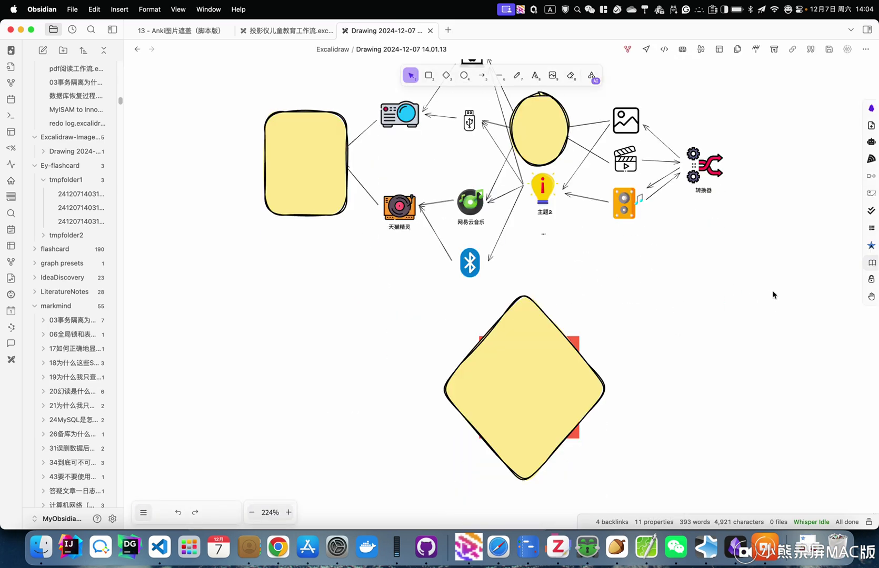
key("super+a")
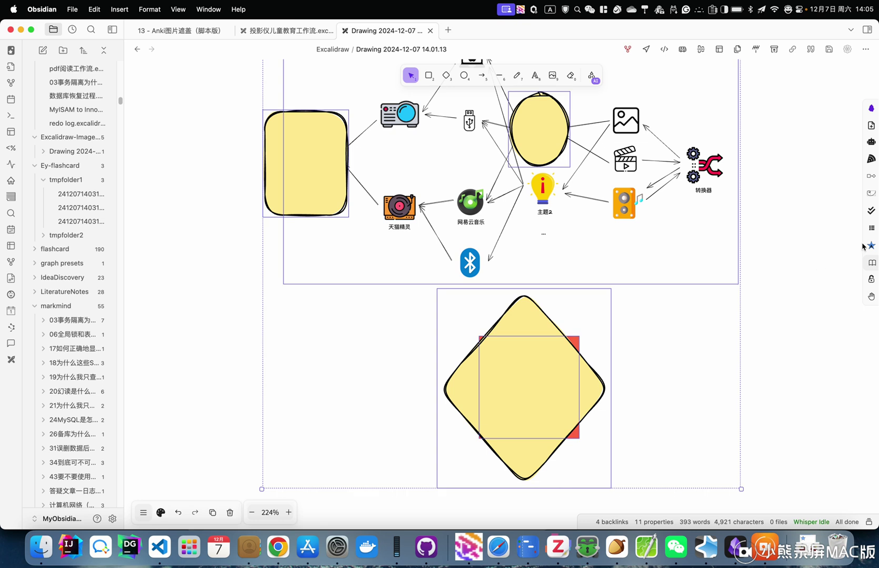
left_click(870, 246)
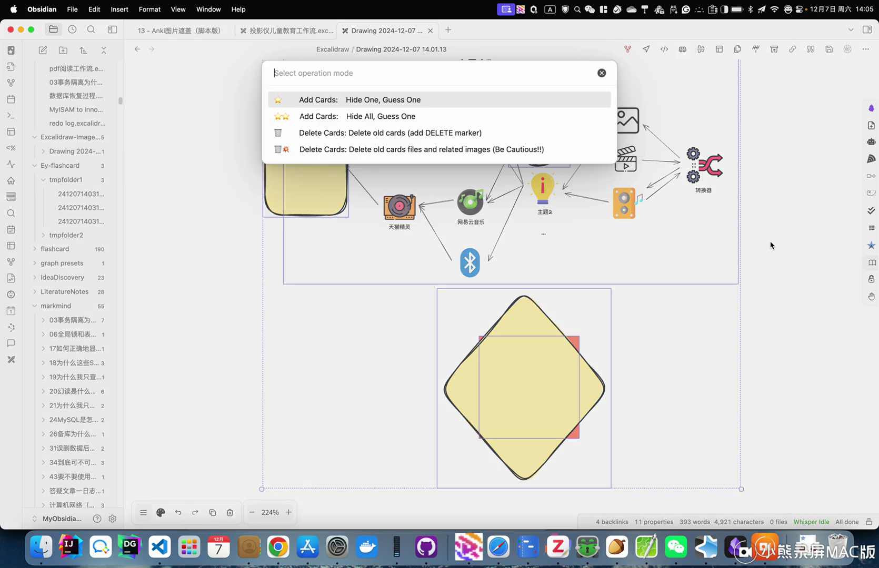
left_click(376, 150)
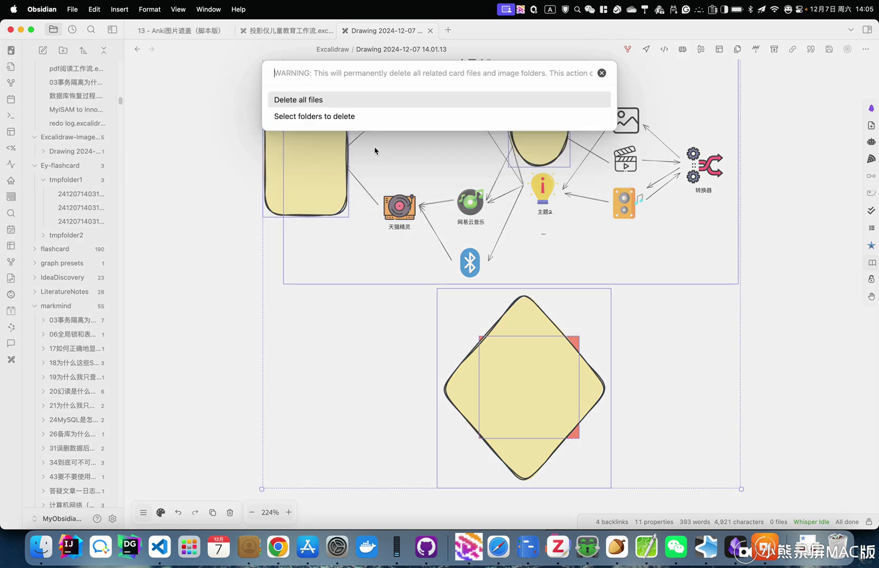
left_click(328, 104)
scroll(52, 219, "up", 2)
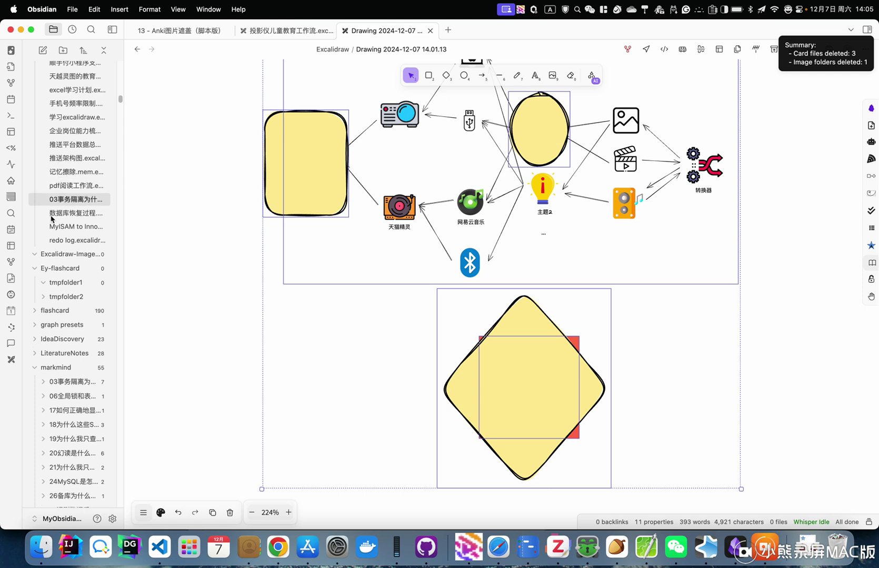
scroll(68, 268, "down", 1)
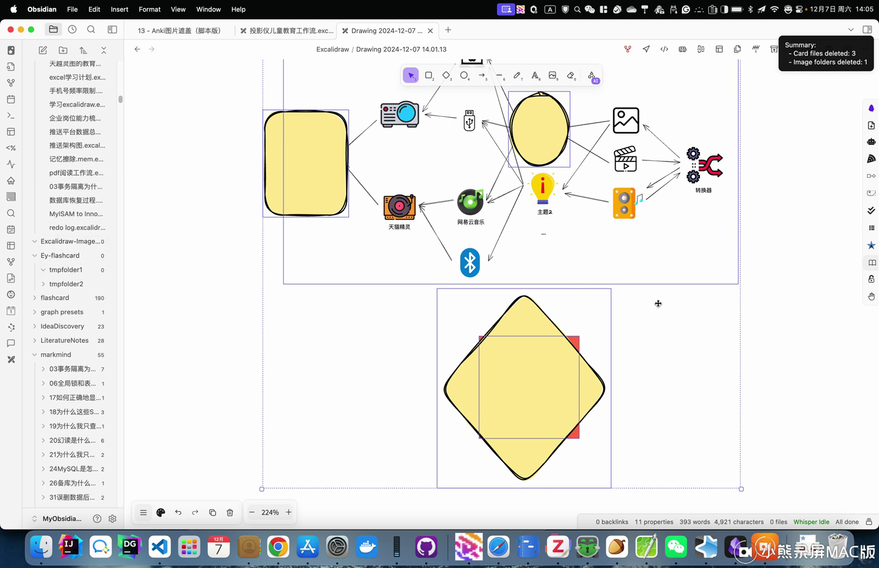
left_click(814, 342)
scroll(718, 311, "up", 1)
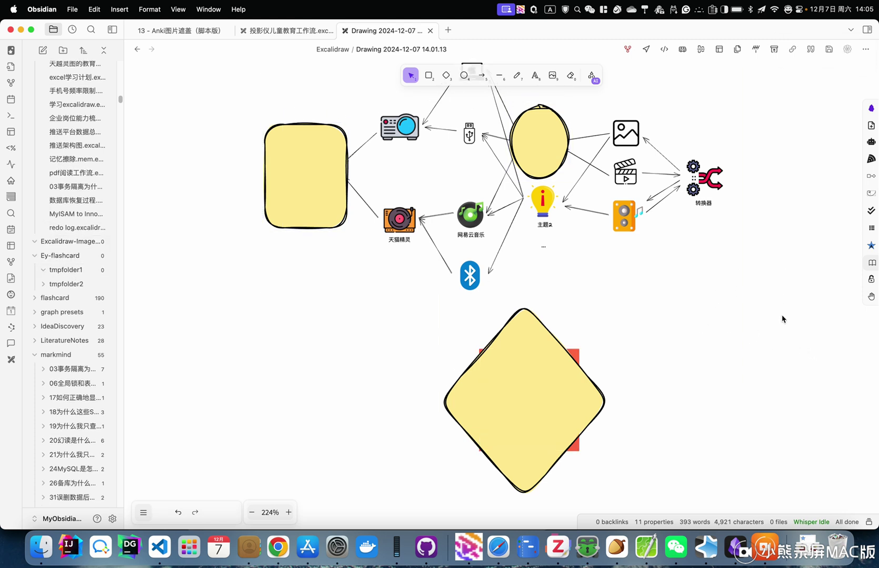
scroll(783, 319, "up", 1)
scroll(783, 320, "down", 2)
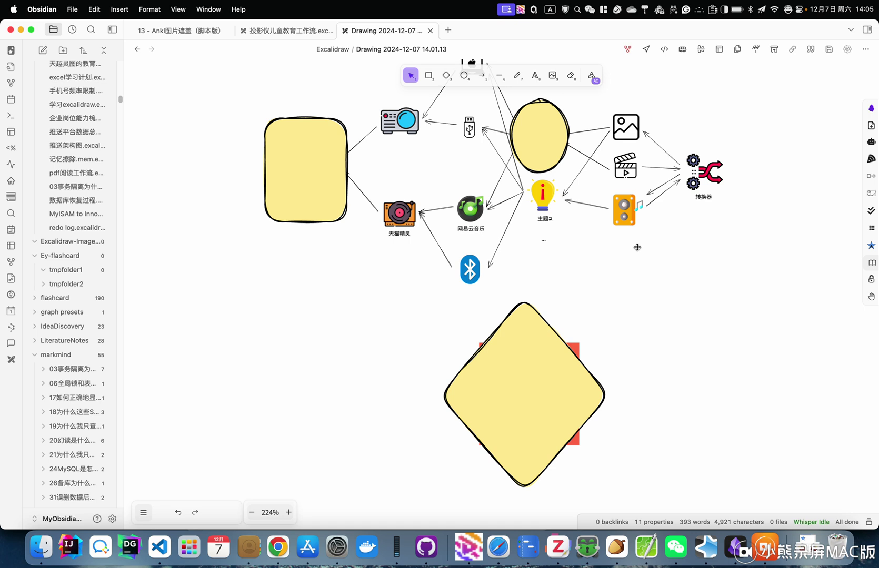
Step: In the 13 - Anki图片遮盖 template, reveal the deck, Front question, Back answer and edit-source placeholders
left_click(160, 30)
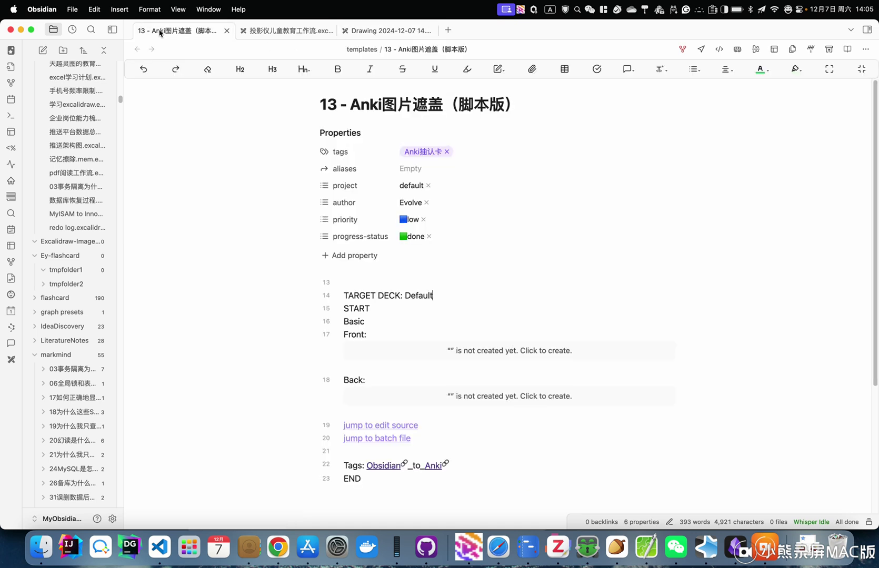
scroll(536, 233, "down", 3)
left_click(375, 220)
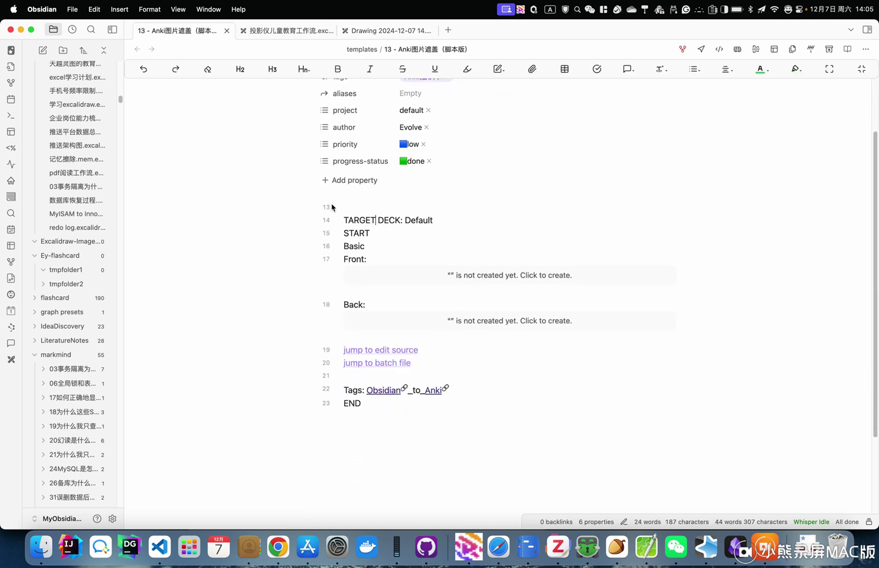
scroll(392, 251, "down", 1)
left_click(423, 246)
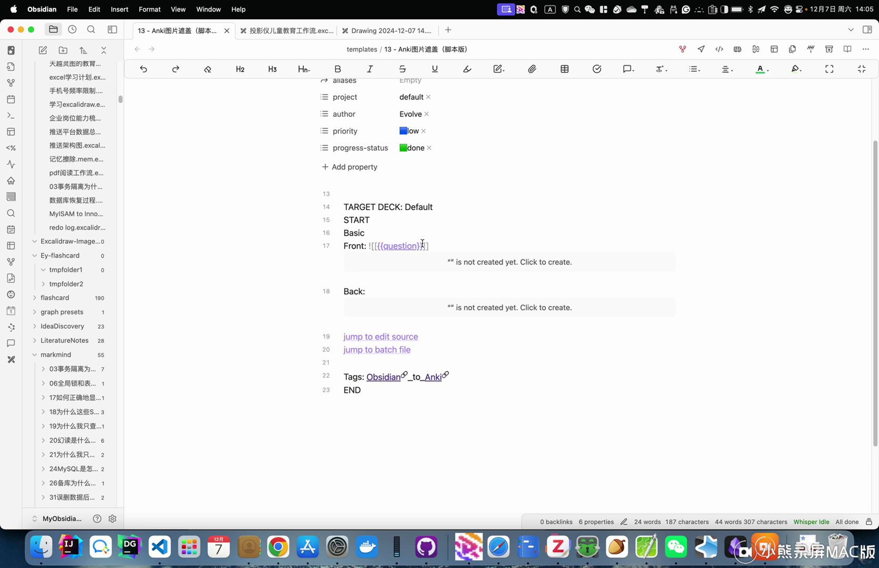
key("Down")
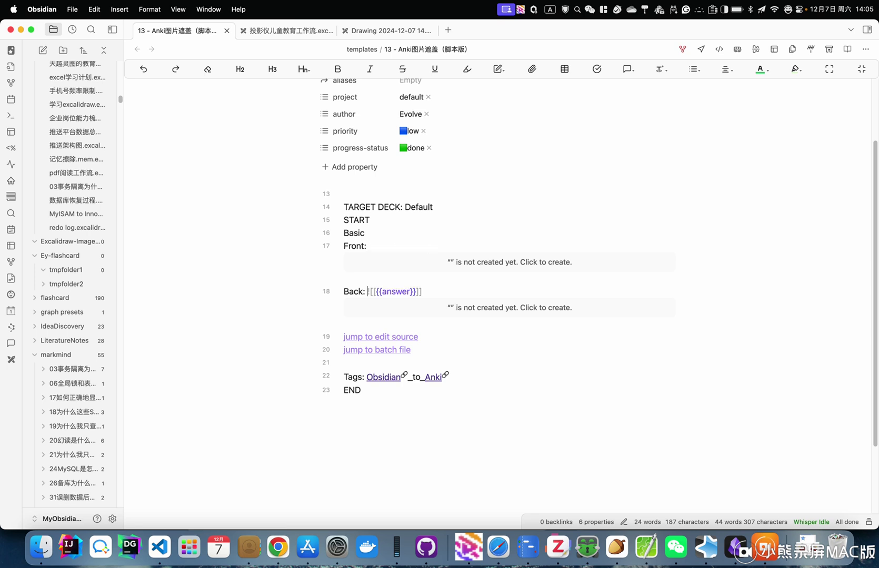
key("Up")
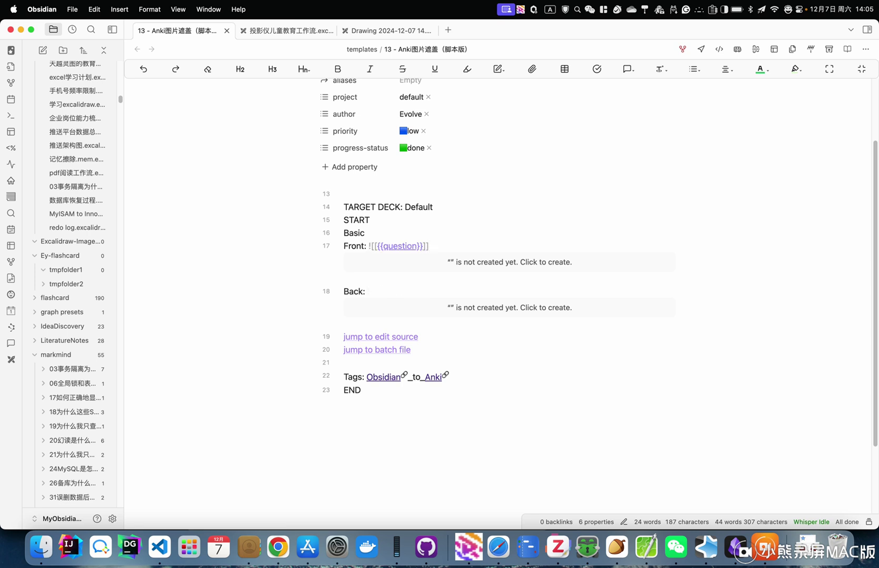
key("Down")
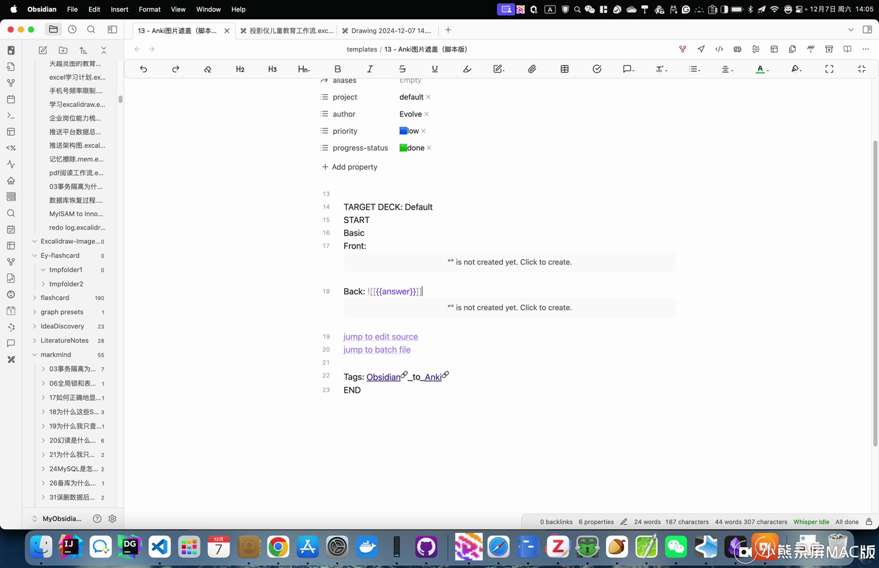
key("Down")
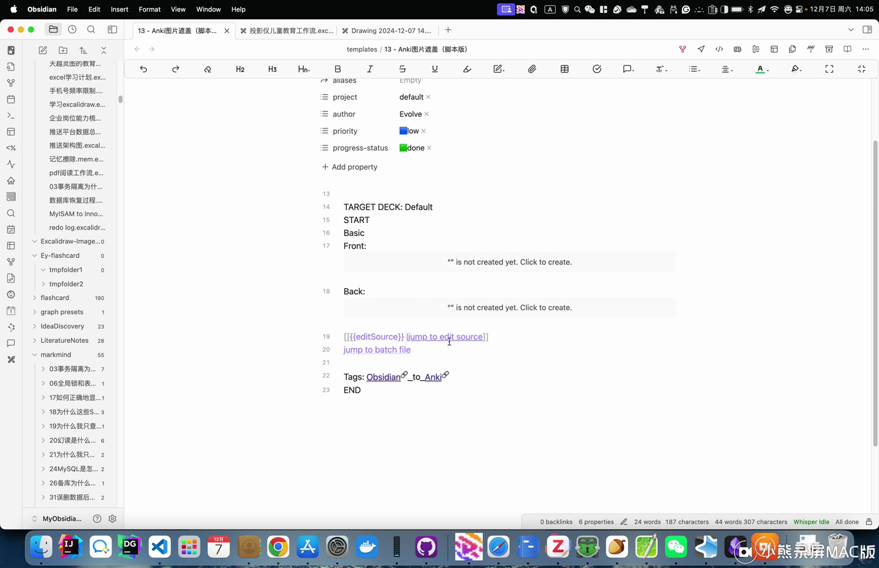
Step: Reveal and collapse the batch-file link placeholder, then switch to the 投影仪儿童教育工作流 drawing
left_click(459, 351)
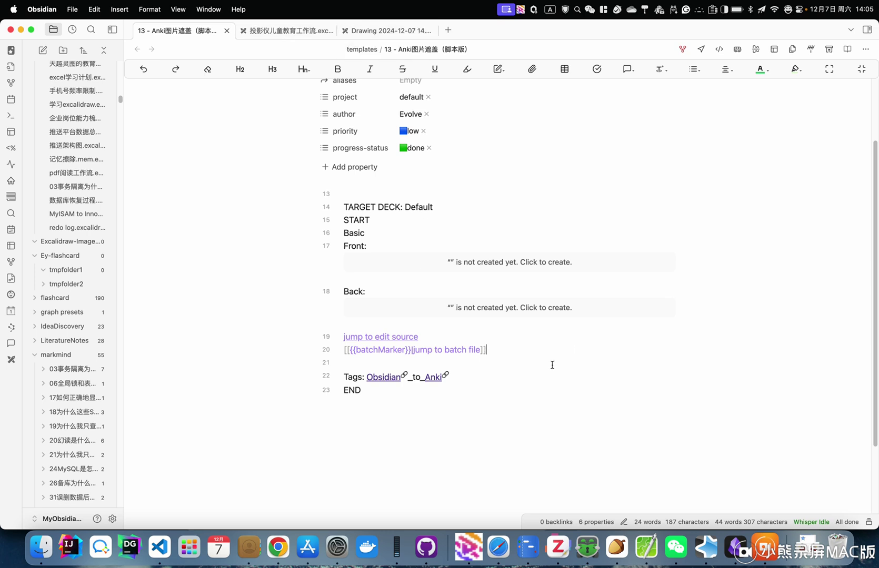
left_click(426, 363)
left_click(425, 351)
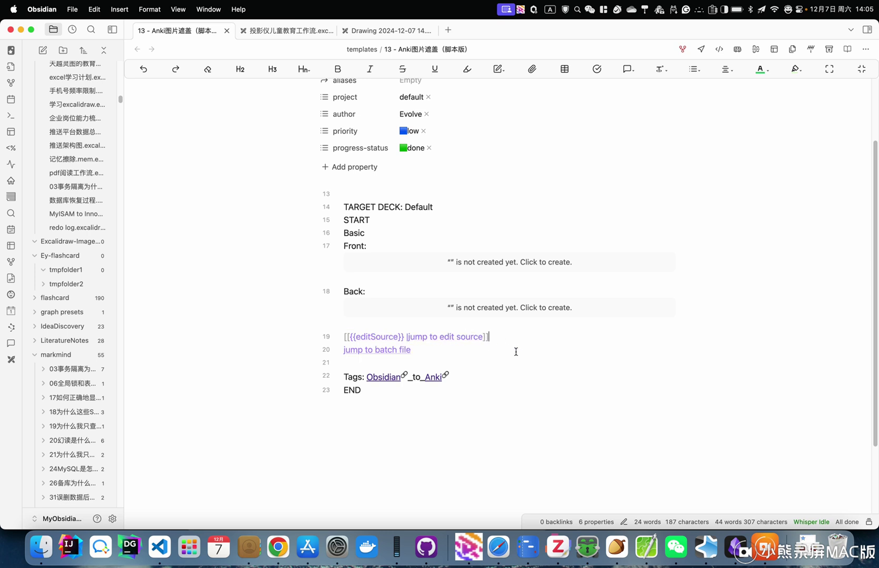
scroll(481, 309, "up", 1)
left_click(470, 258)
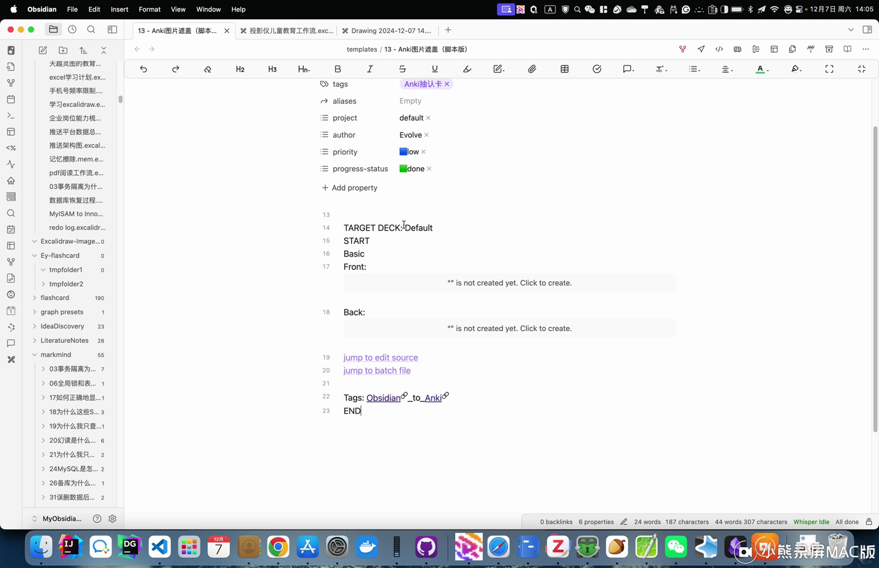
scroll(470, 238, "up", 3)
left_click(285, 30)
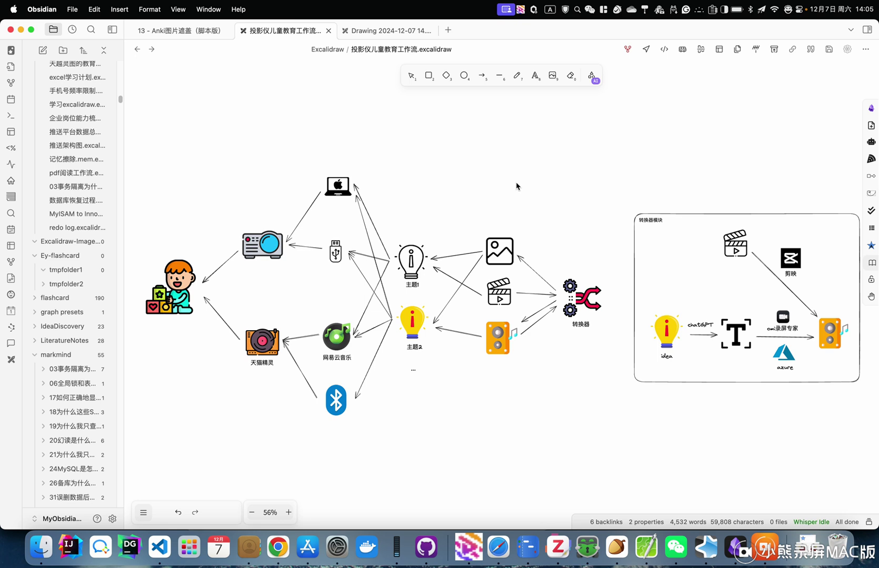
Step: Return to Drawing 2024-12-07 14.01.13 and bring up the card operation choices for all elements
left_click(386, 31)
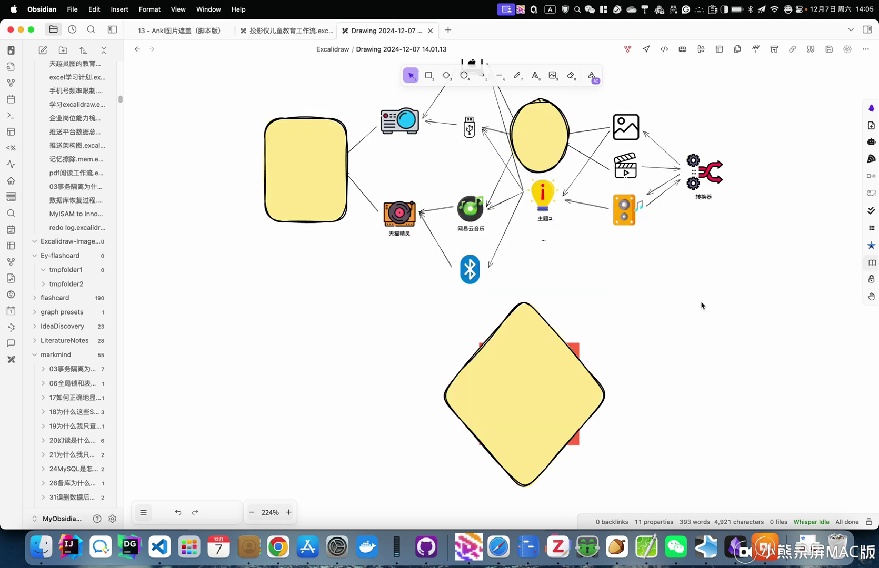
scroll(695, 306, "down", 3)
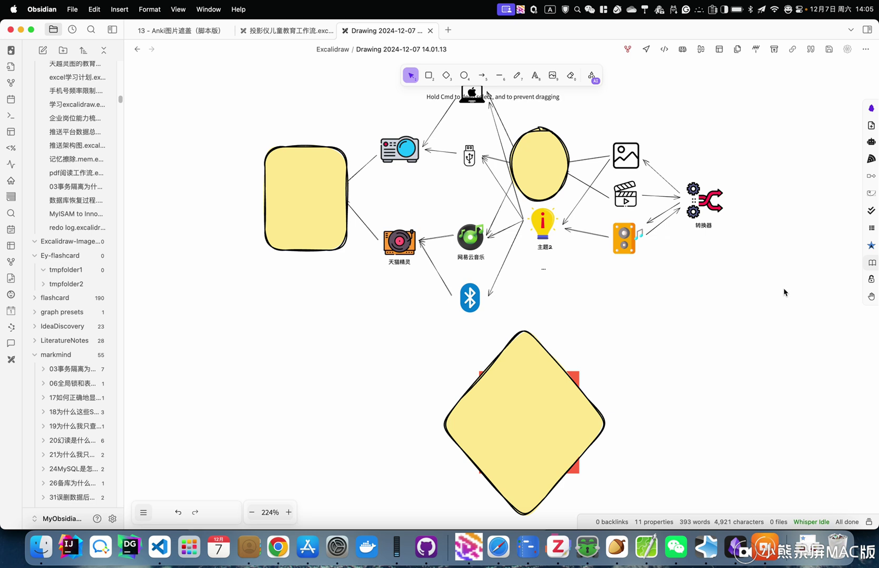
left_click(871, 246)
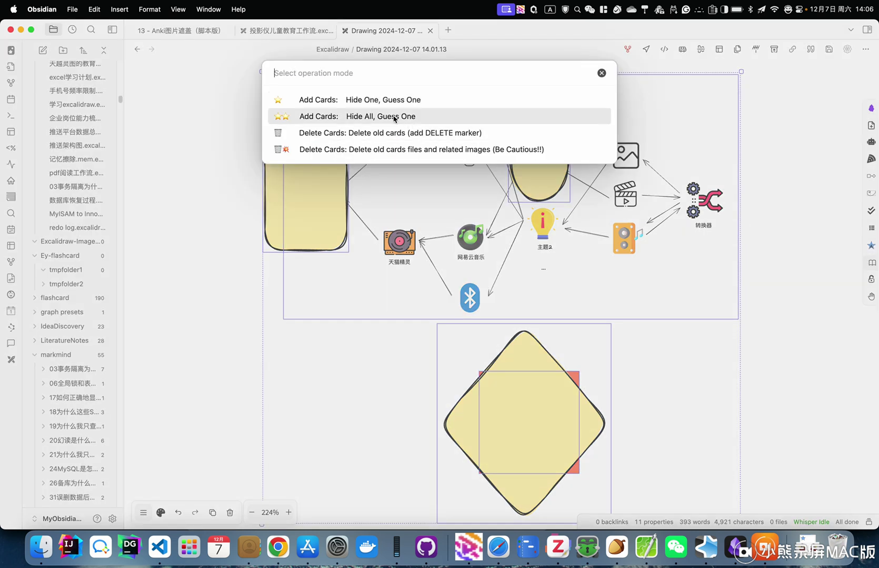
Step: Generate hide-all-guess-one cards into Ey-flashcard/tmpfolder2 with the 13 - Anki图片遮盖（脚本版） template
left_click(394, 118)
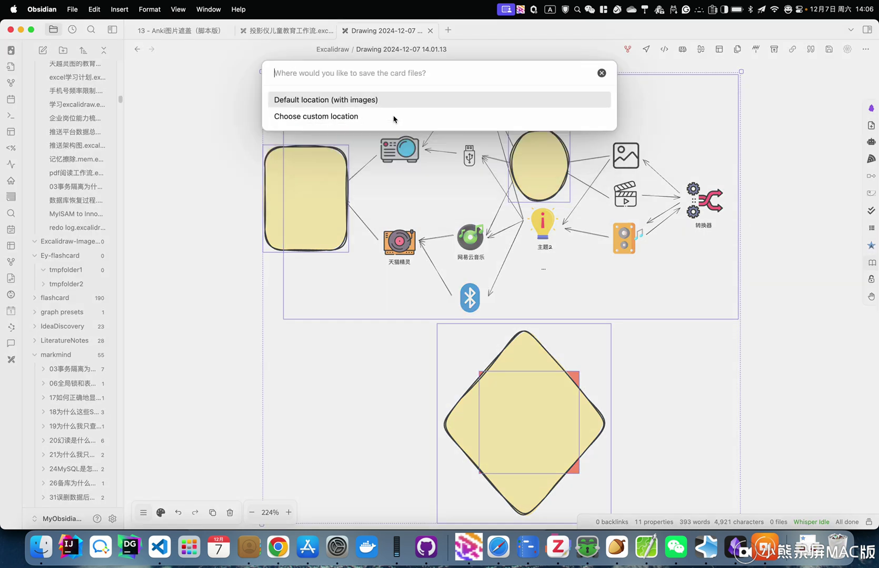
left_click(329, 118)
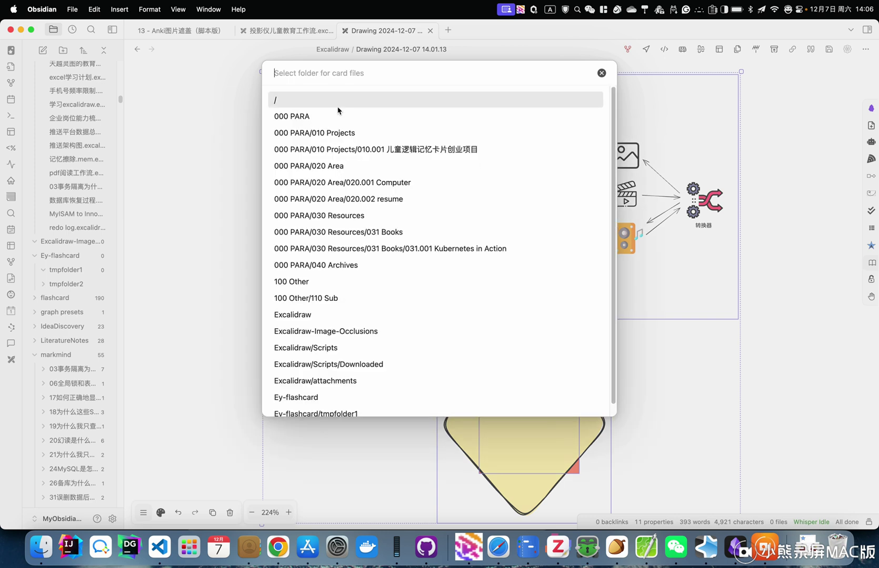
type("t")
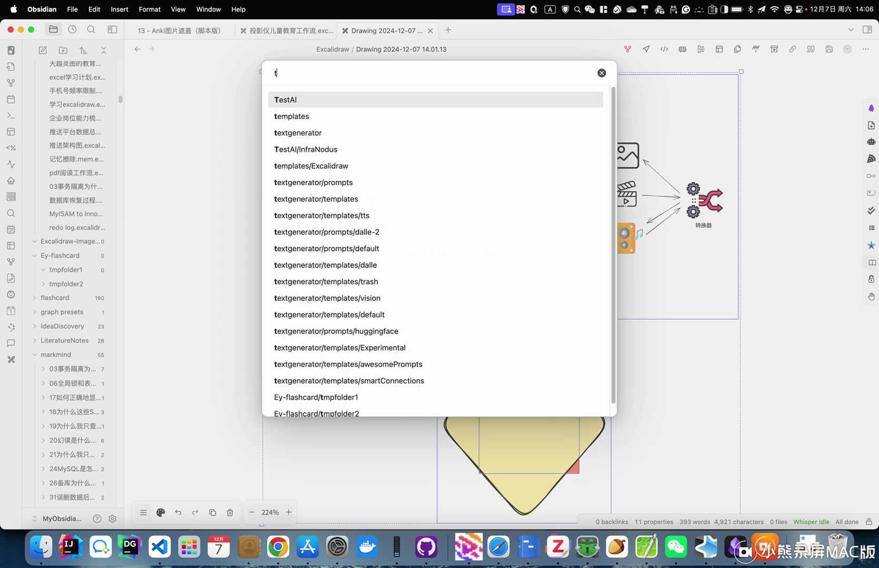
type("mp")
left_click(348, 116)
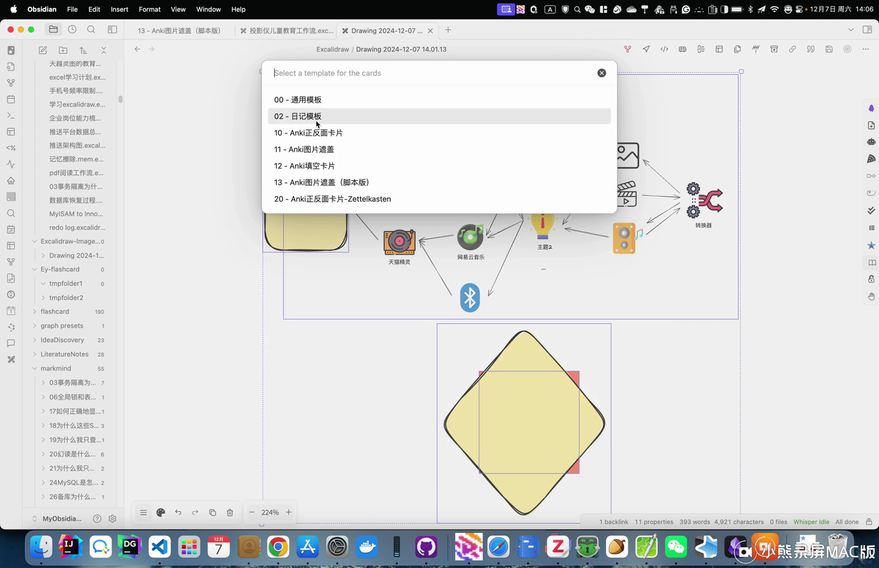
left_click(343, 183)
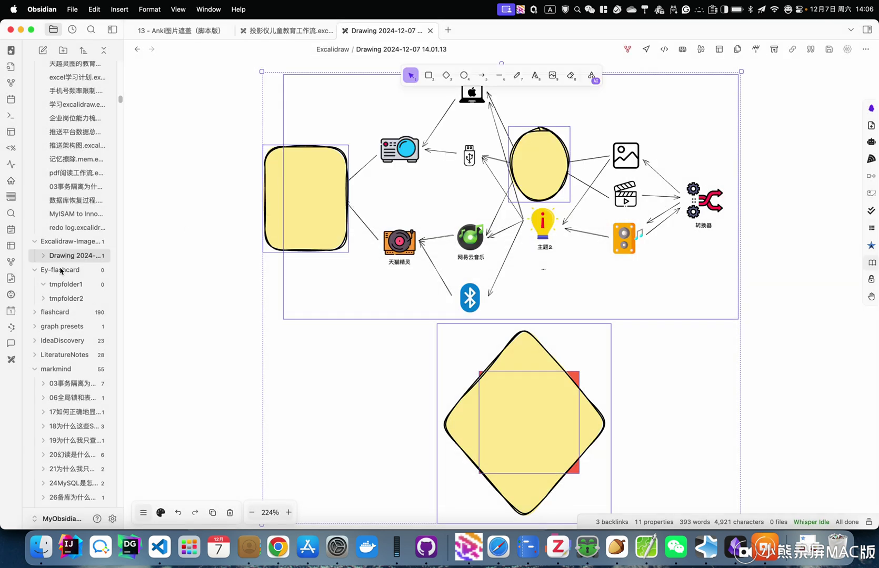
Step: Open the first of the three generated card files in tmpfolder2 and sync the vault to Anki
left_click(76, 256)
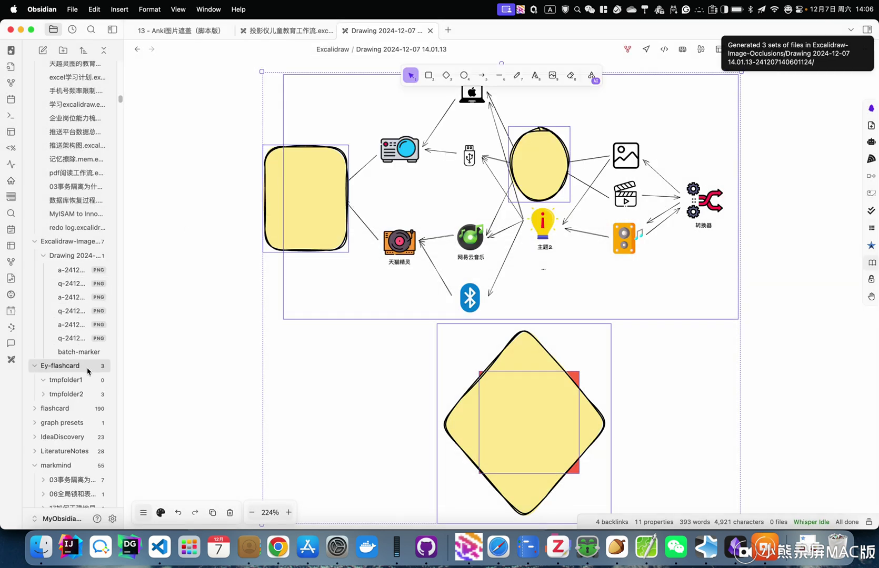
left_click(67, 395)
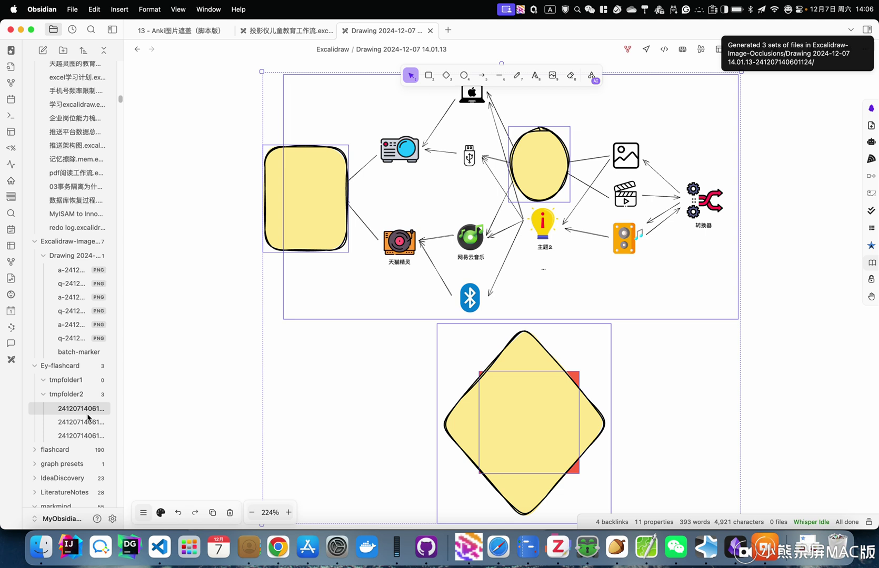
left_click(81, 408)
scroll(618, 344, "down", 2)
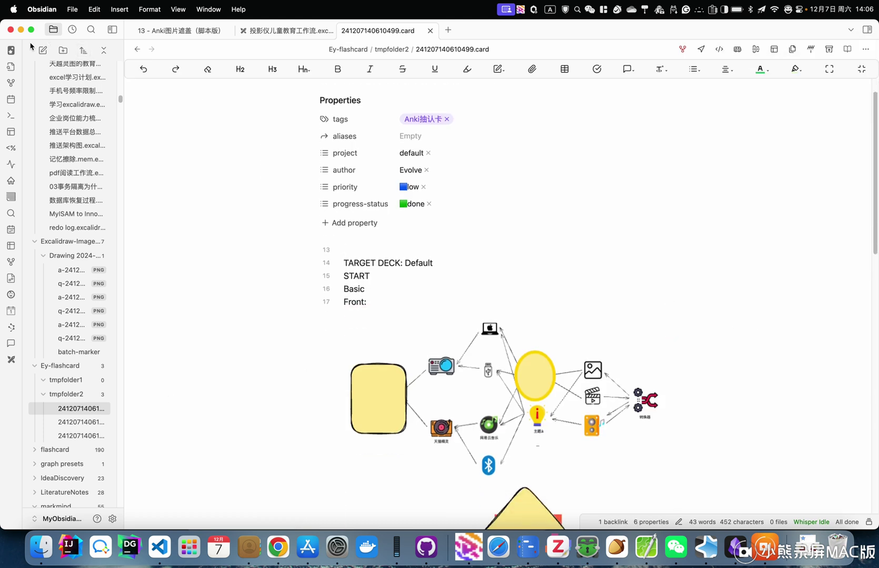
left_click(11, 50)
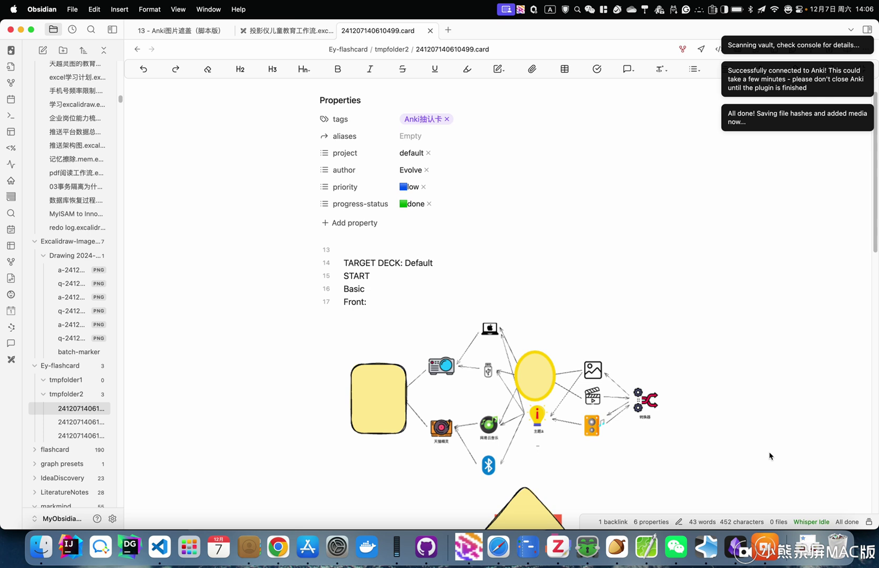
key("super+Tab")
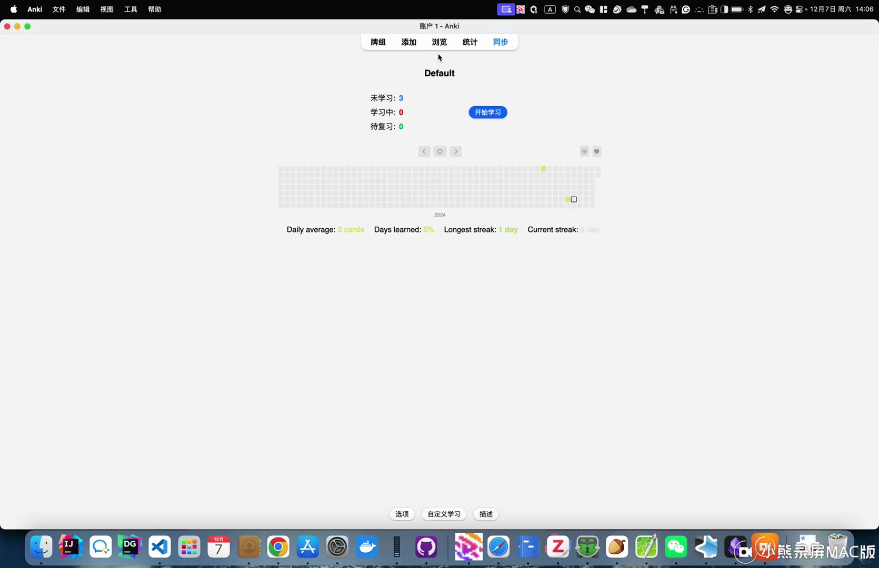
Step: Preview the q-241207140610499.png card in Anki's browser and follow its Obsidian link back to the note
left_click(439, 43)
key("Escape")
left_click(443, 43)
left_click(399, 157)
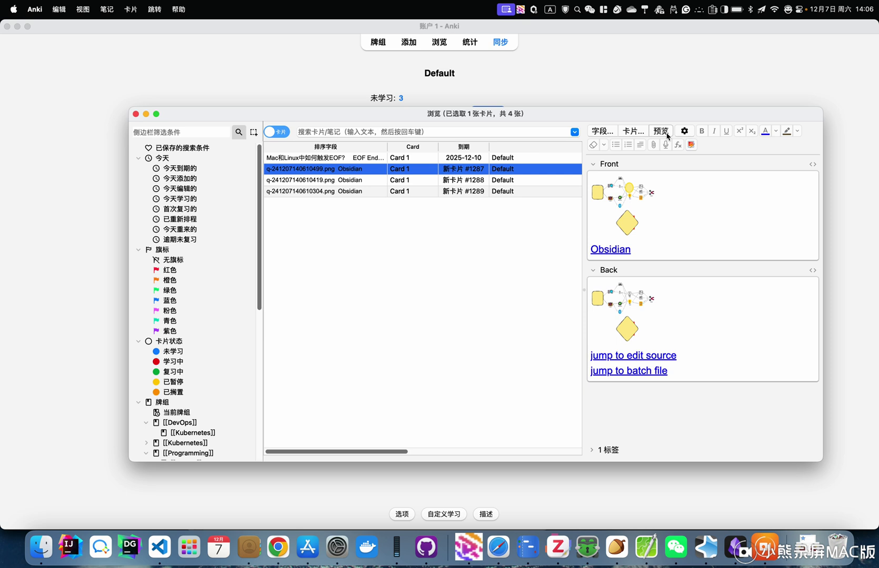
left_click(661, 131)
scroll(520, 278, "down", 2)
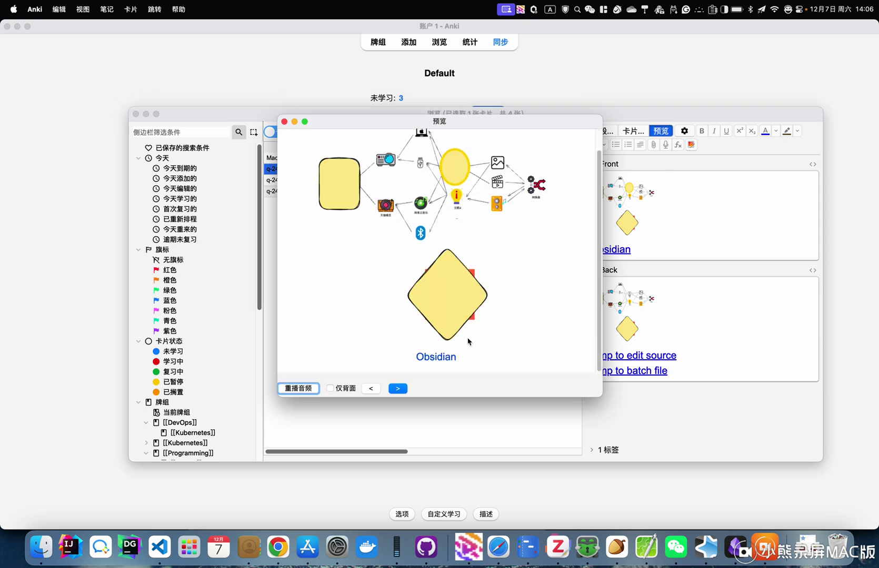
left_click(444, 359)
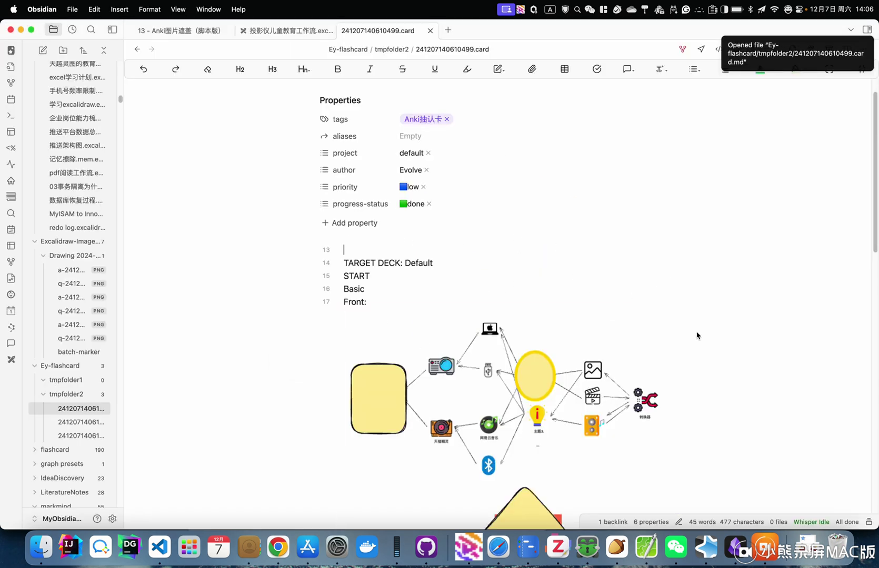
scroll(694, 336, "down", 4)
scroll(529, 302, "down", 4)
scroll(508, 319, "down", 3)
scroll(509, 318, "down", 5)
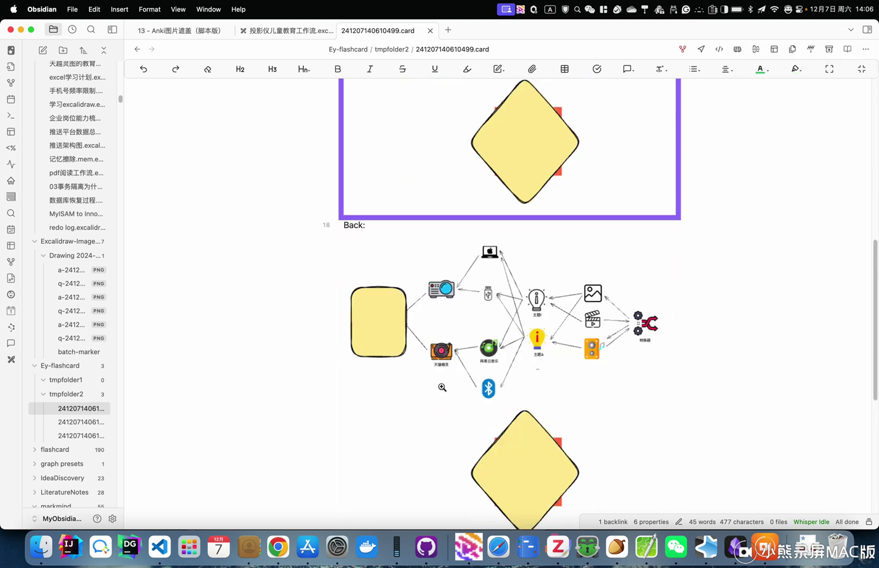
scroll(509, 319, "down", 4)
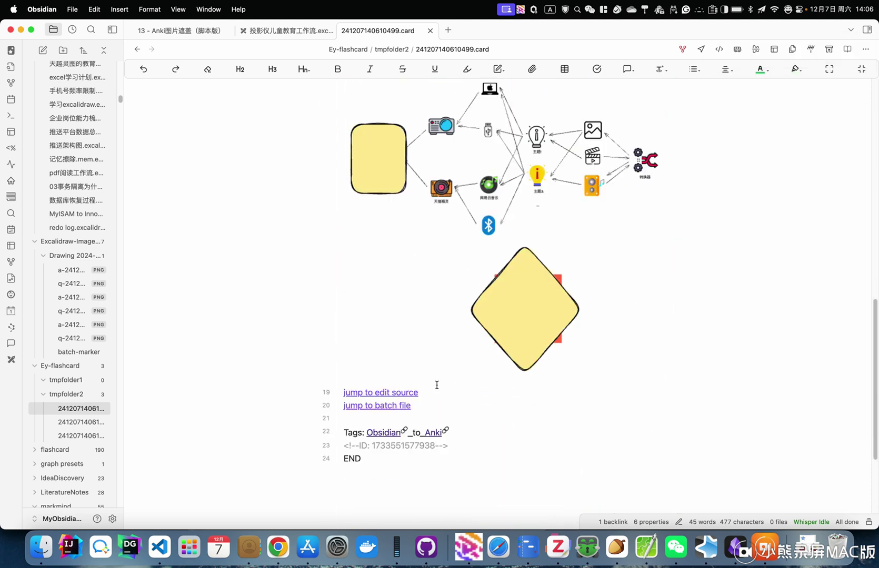
Step: Jump to the card's source drawing and open the local link graph from the embedded image group
left_click(381, 393)
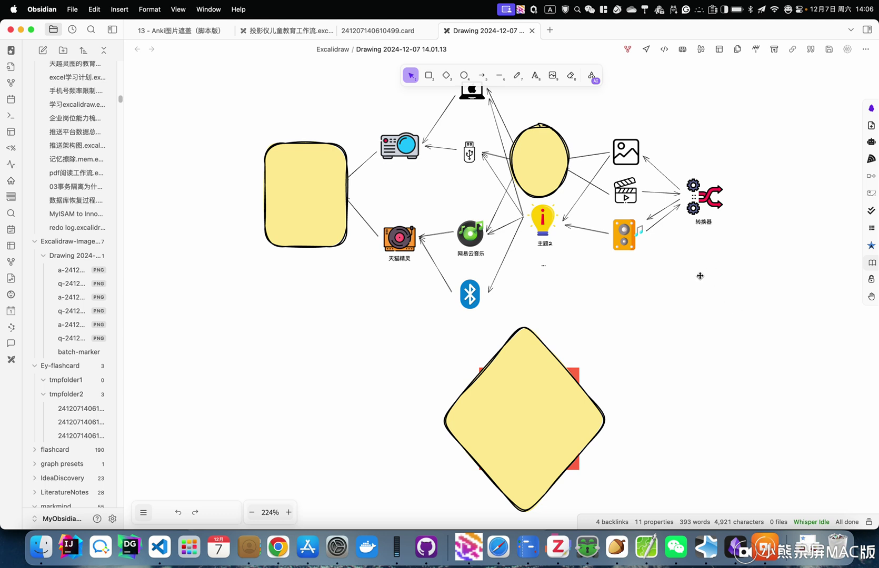
left_click(726, 304)
double_click(626, 218)
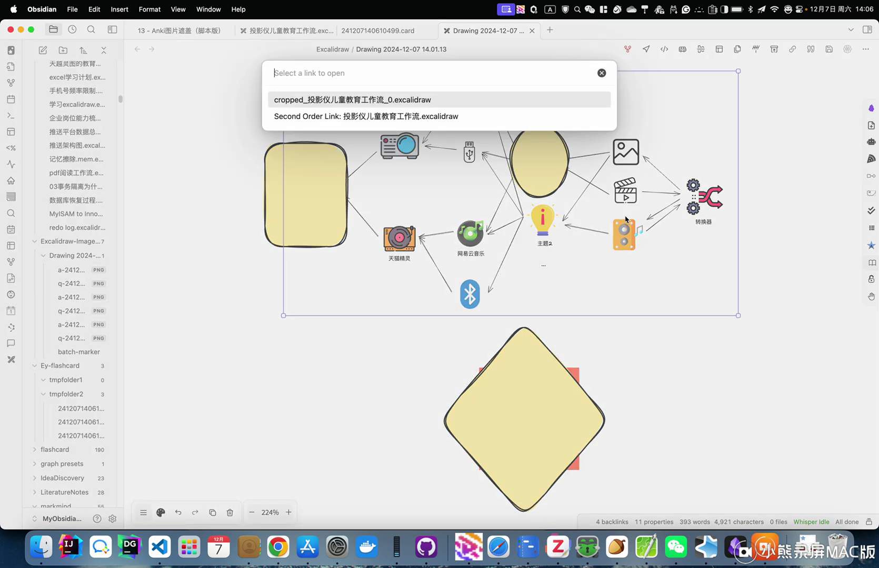
key("Down")
key("Return")
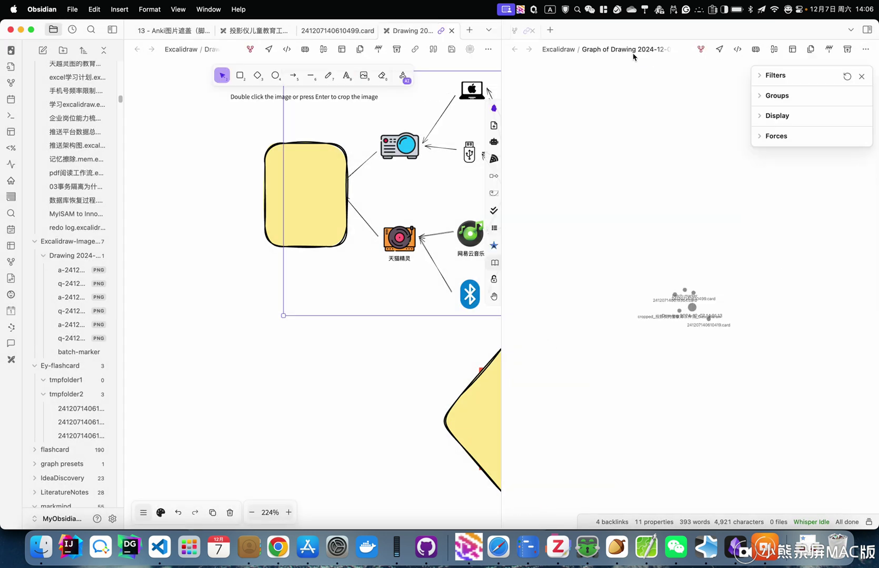
Step: Raise the graph depth two levels and include attachments so the generated card images appear
left_click(776, 76)
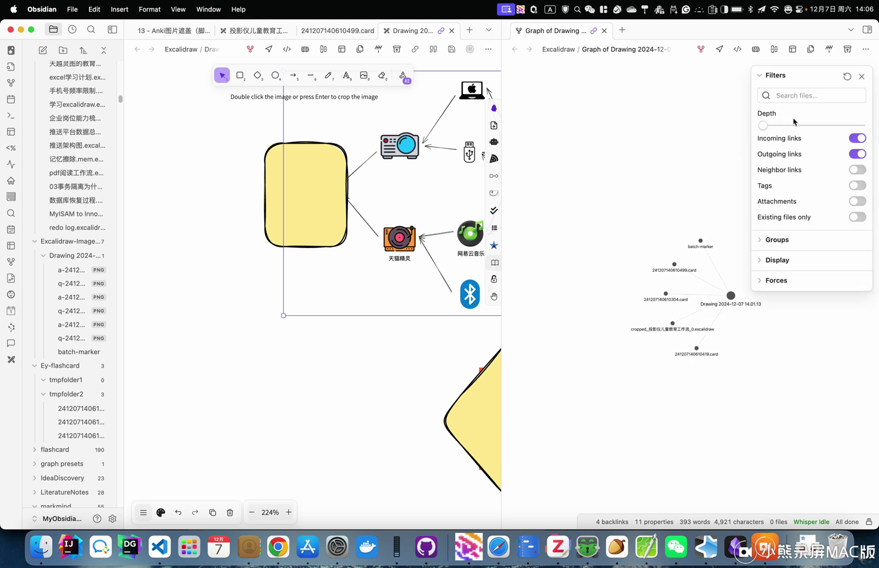
left_click_drag(762, 126, 788, 126)
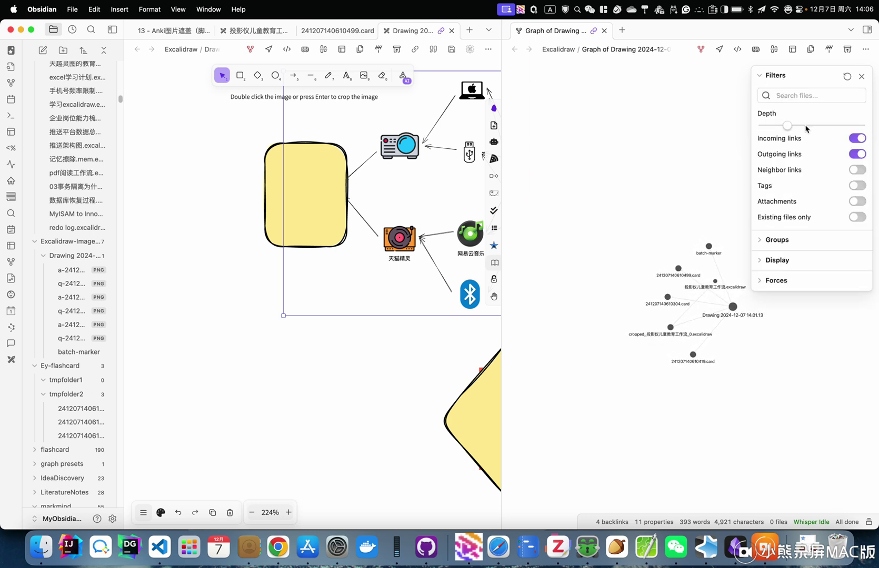
left_click_drag(788, 125, 811, 126)
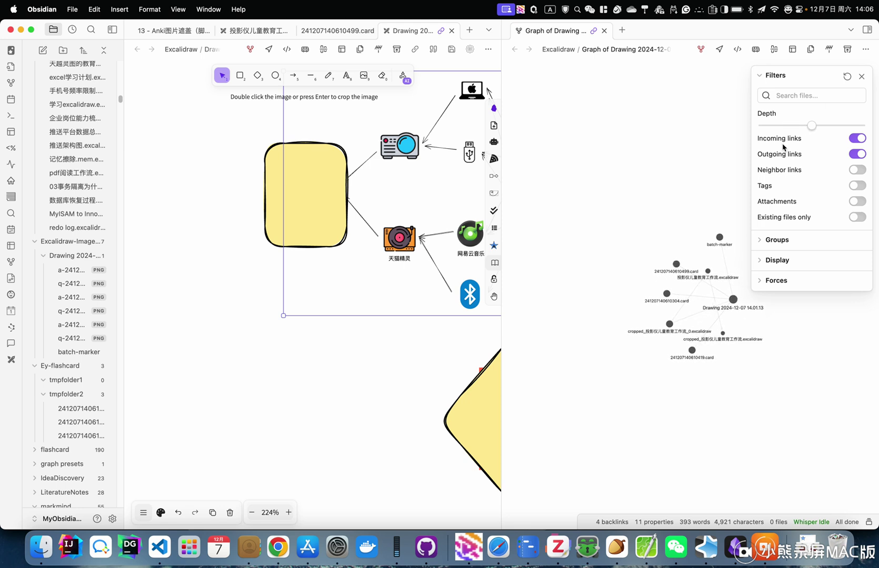
left_click(856, 203)
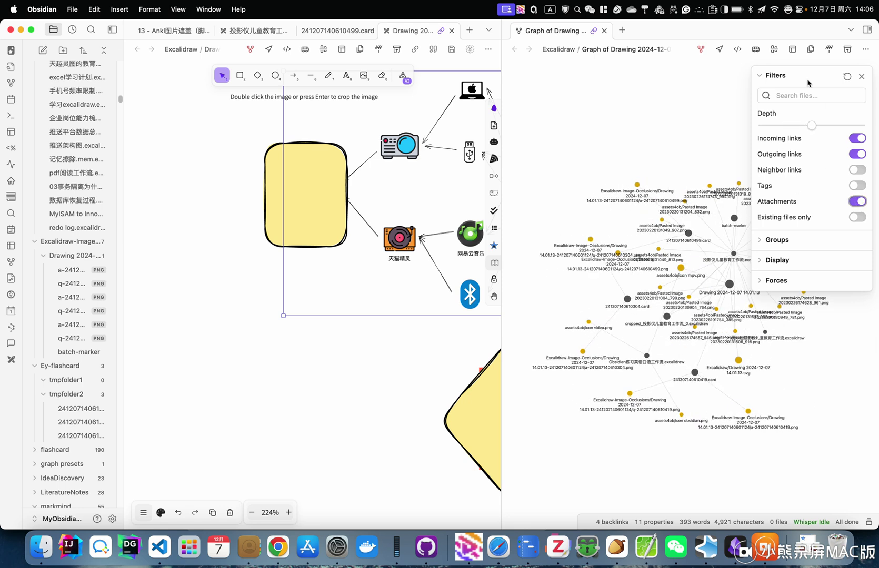
left_click(776, 75)
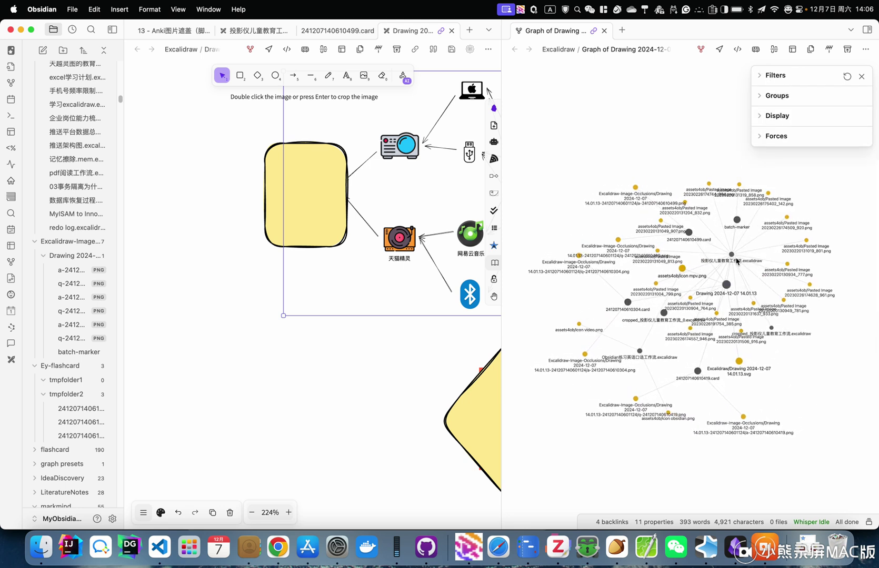
Step: Rearrange the graph around the Drawing 2024-12-07 14.01.13 node, then close the link graph
mouse_move(726, 285)
left_mouse_down()
mouse_move(742, 331)
mouse_move(714, 309)
left_mouse_up()
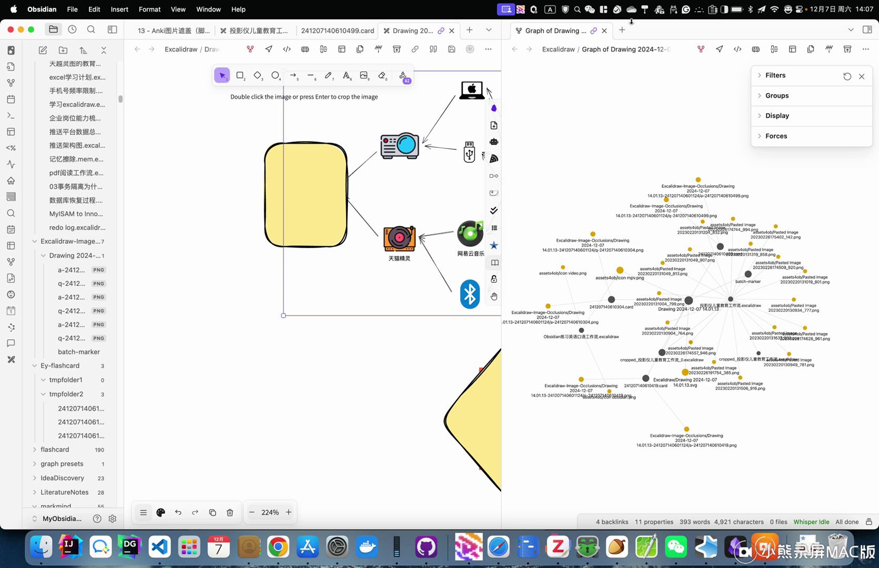
left_click(605, 30)
scroll(631, 309, "down", 3)
scroll(632, 310, "down", 3)
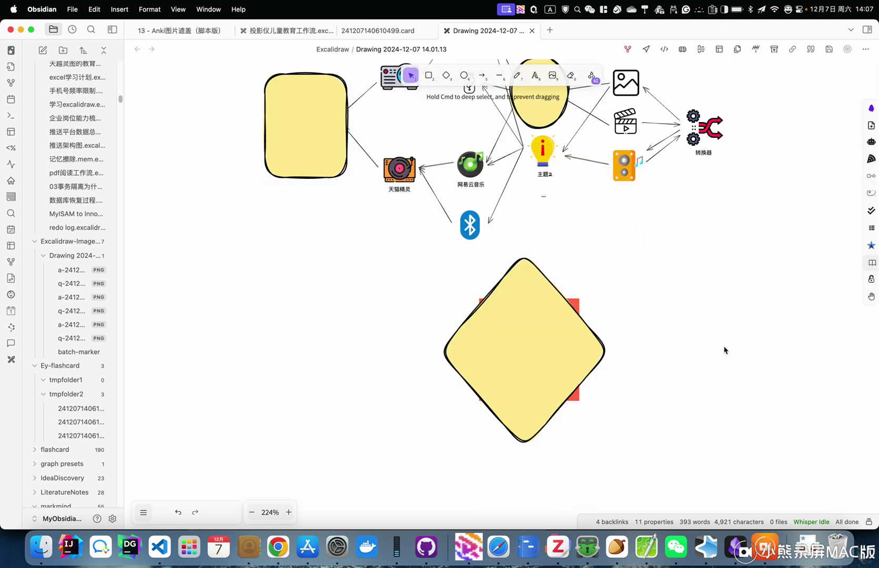